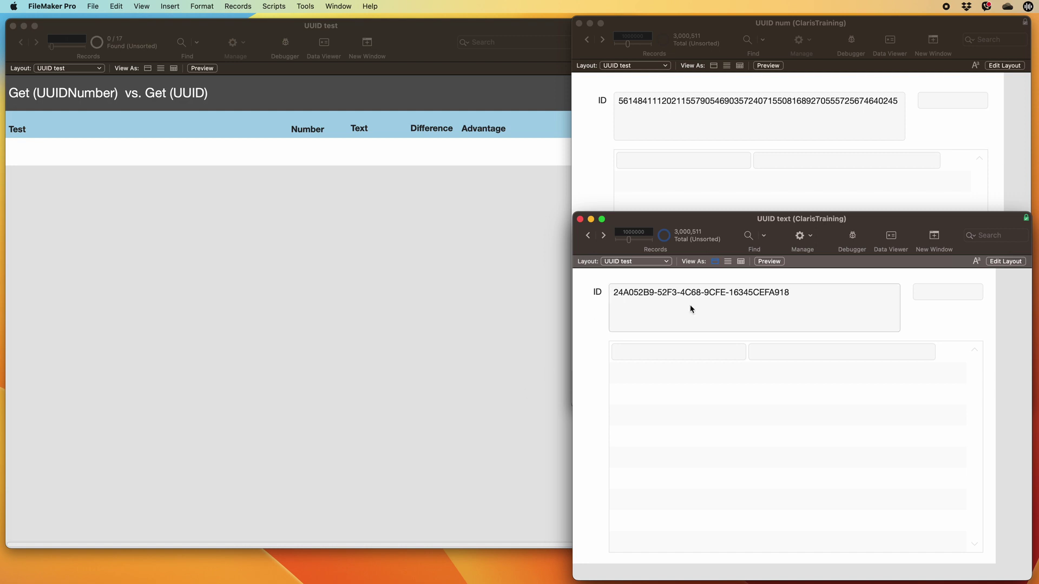
Compare the UUID num and UUID text windows, each holding 3,000,511 records
drag(800, 232, 800, 231)
click(817, 26)
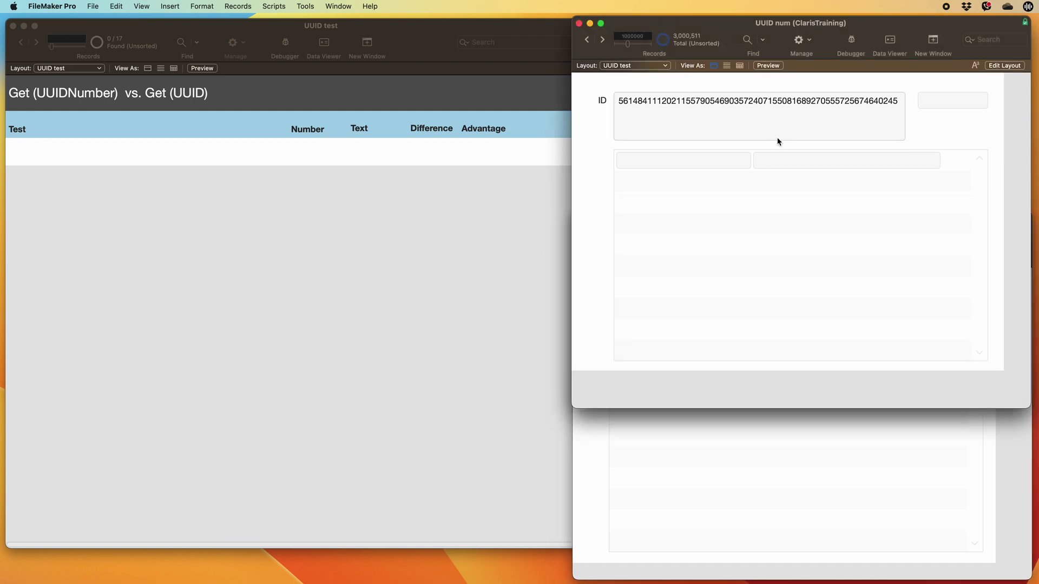
click(759, 481)
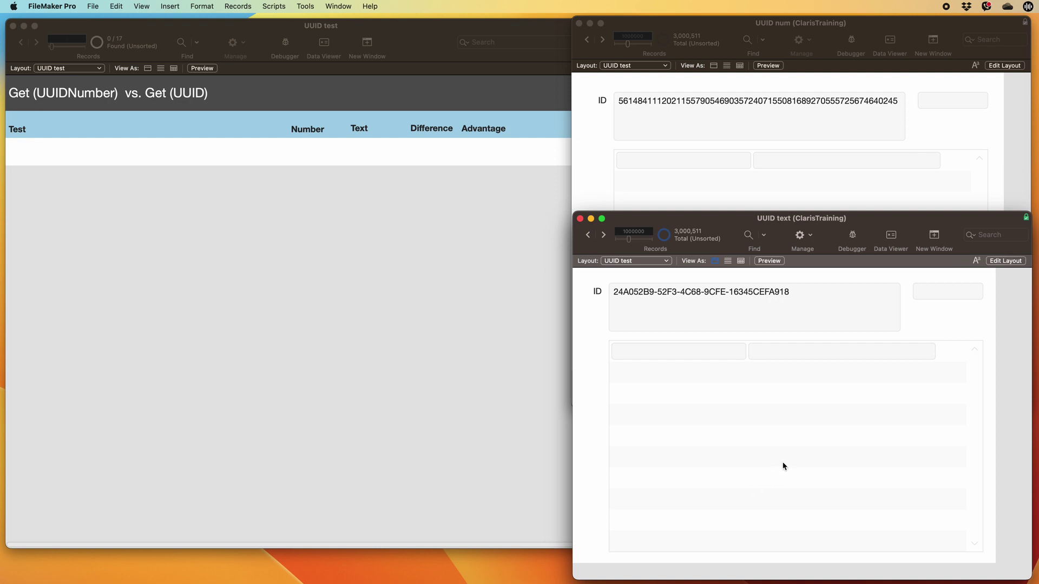
Review the UUID text file's tables in Manage Database, then glance at its scripts
key(super+shift+d)
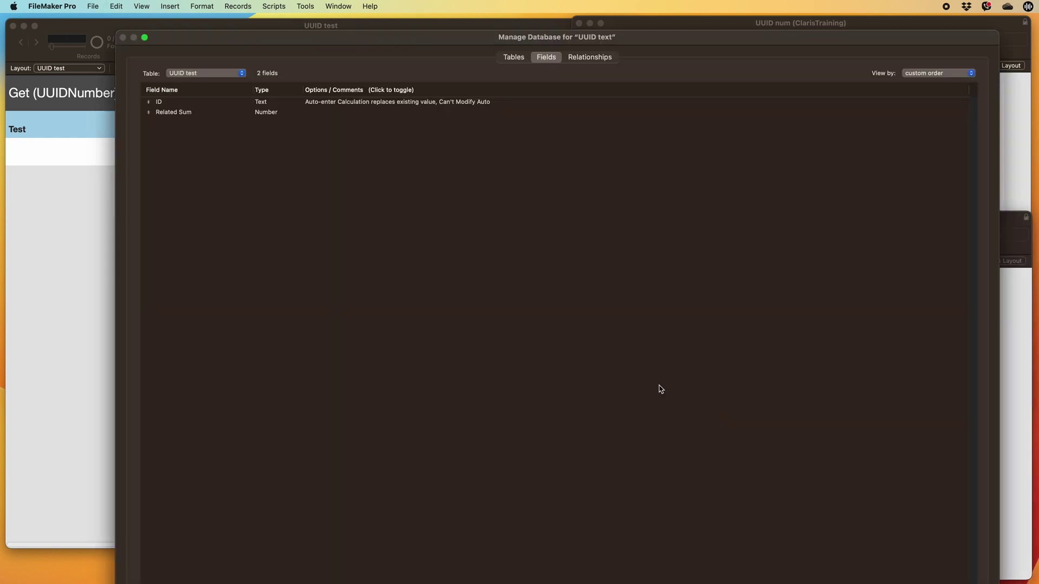
click(514, 57)
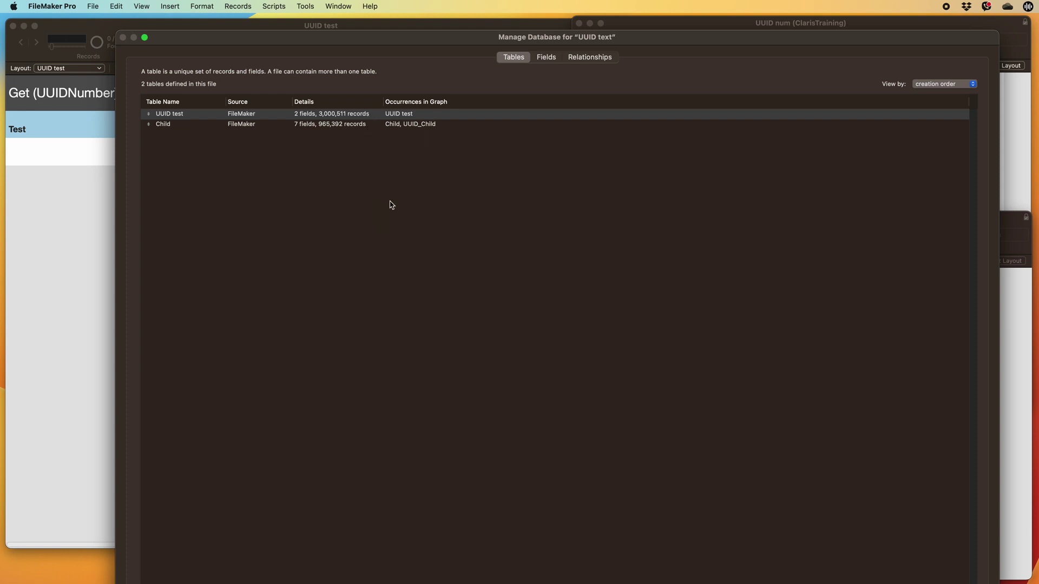
key(Return)
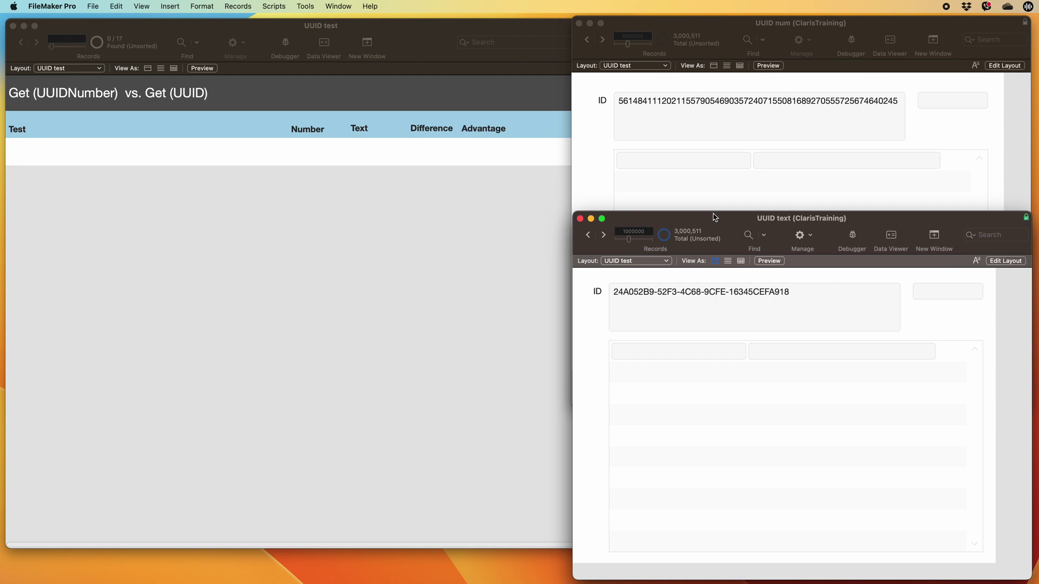
key(super+shift+s)
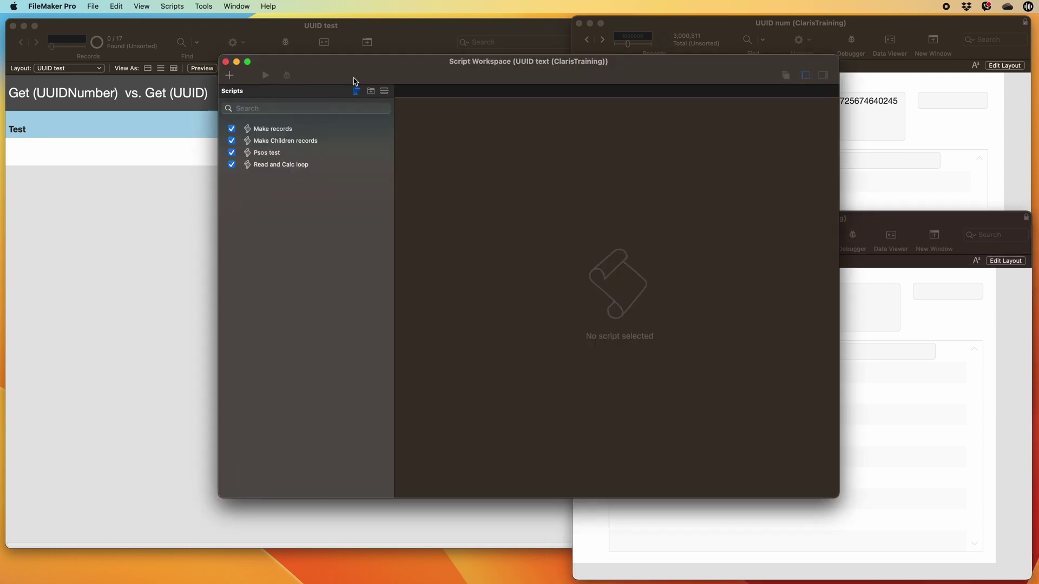
key(super+w)
Show all 17 test result records and inspect the numeric ID value in UUID num
click(250, 119)
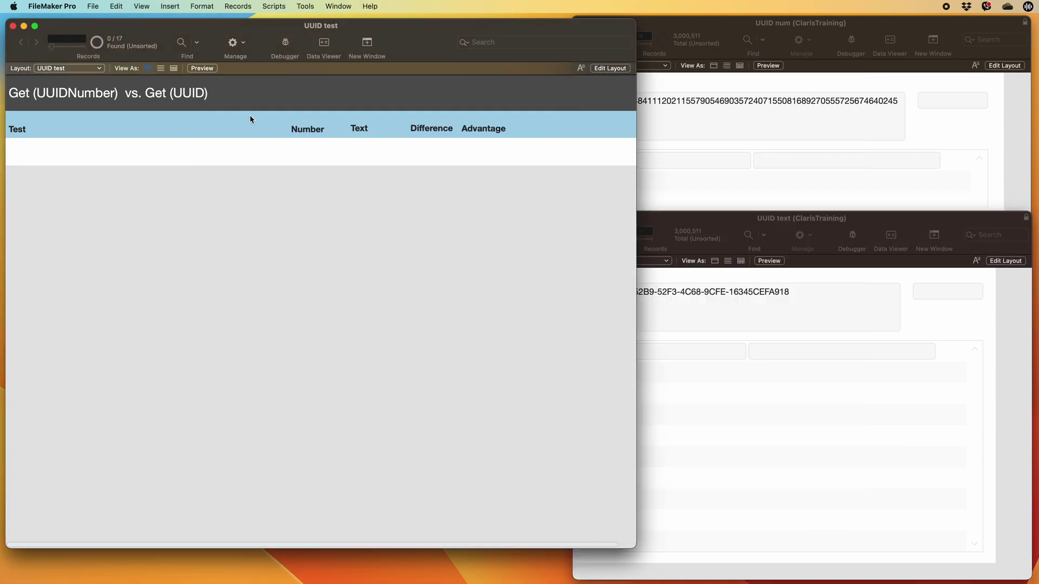
key(super+j)
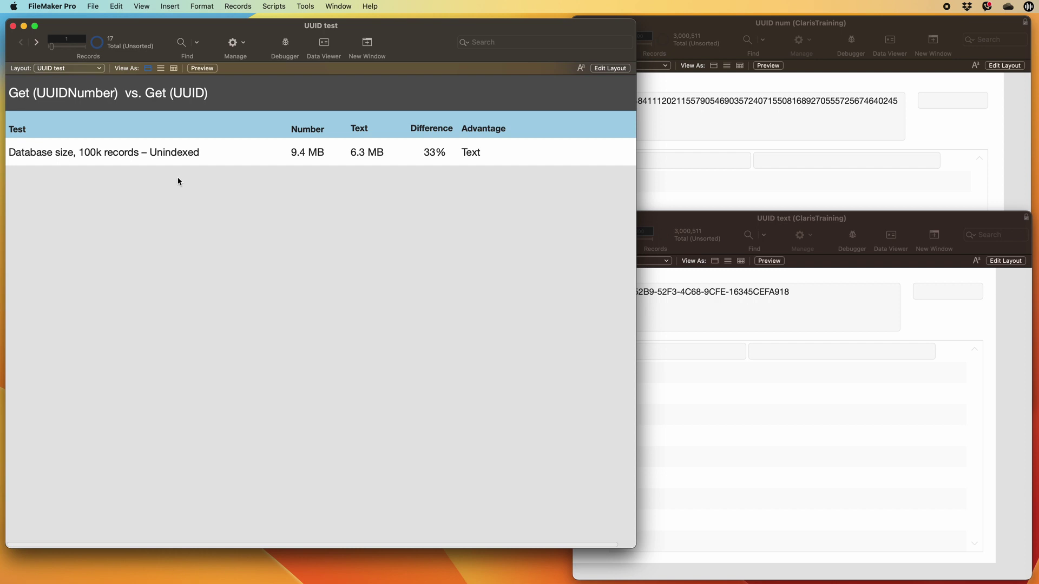
click(768, 154)
double_click(707, 102)
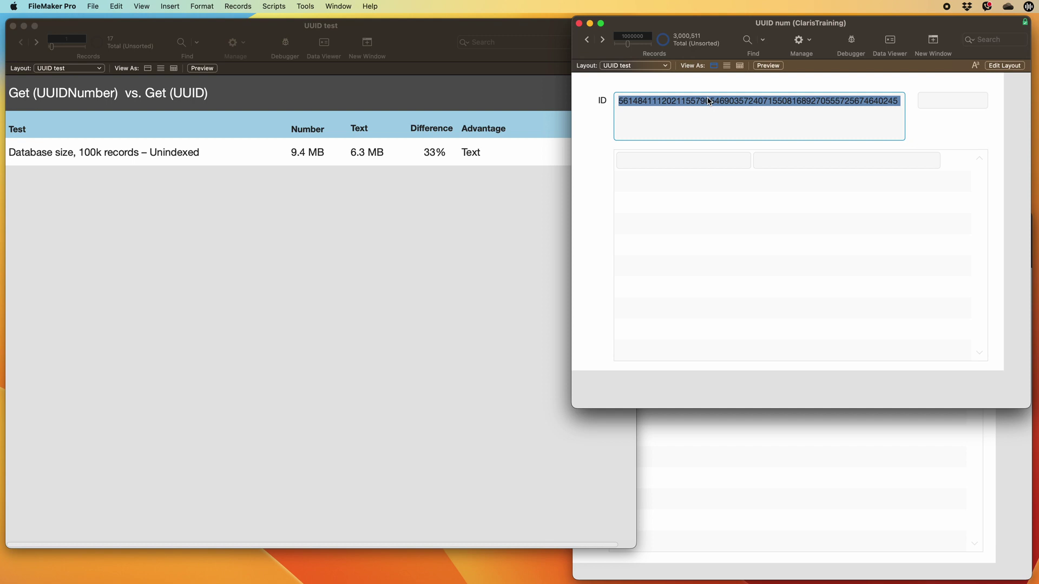
click(707, 102)
Advance to record 2, indexed database size: Number 15.7 MB versus Text 19.7 MB
click(704, 469)
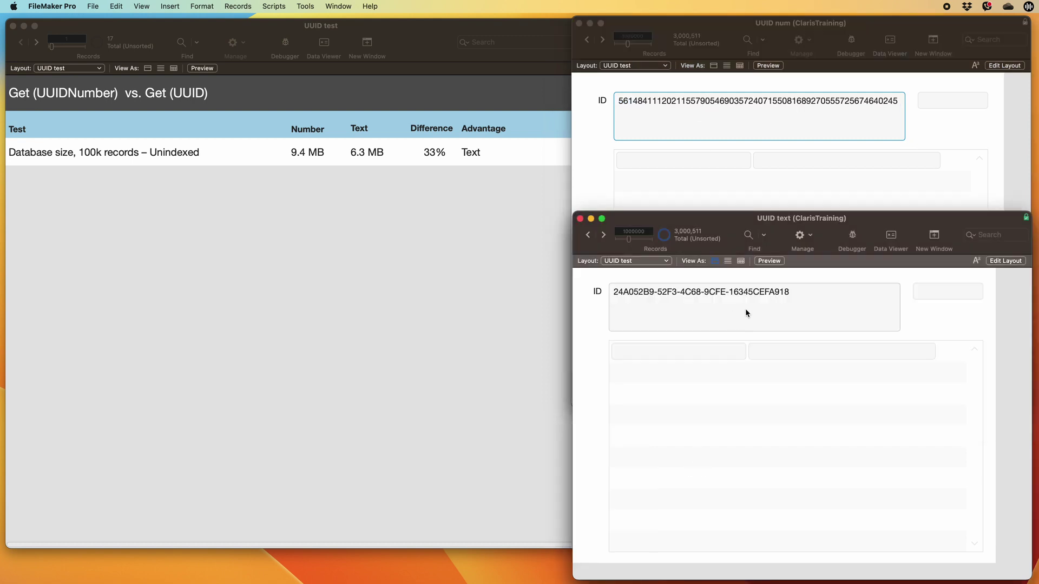
click(491, 199)
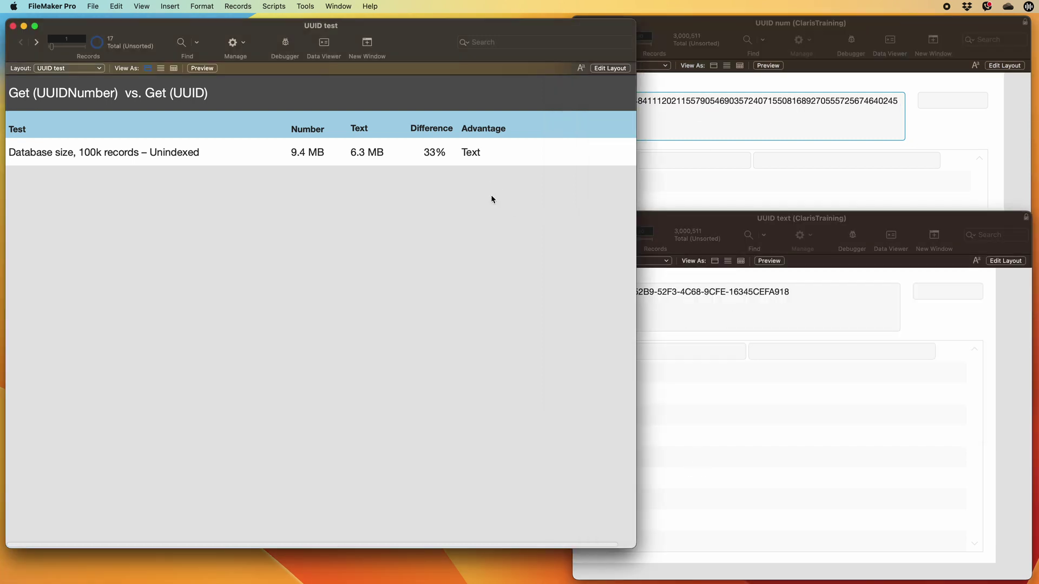
key(ctrl+Down)
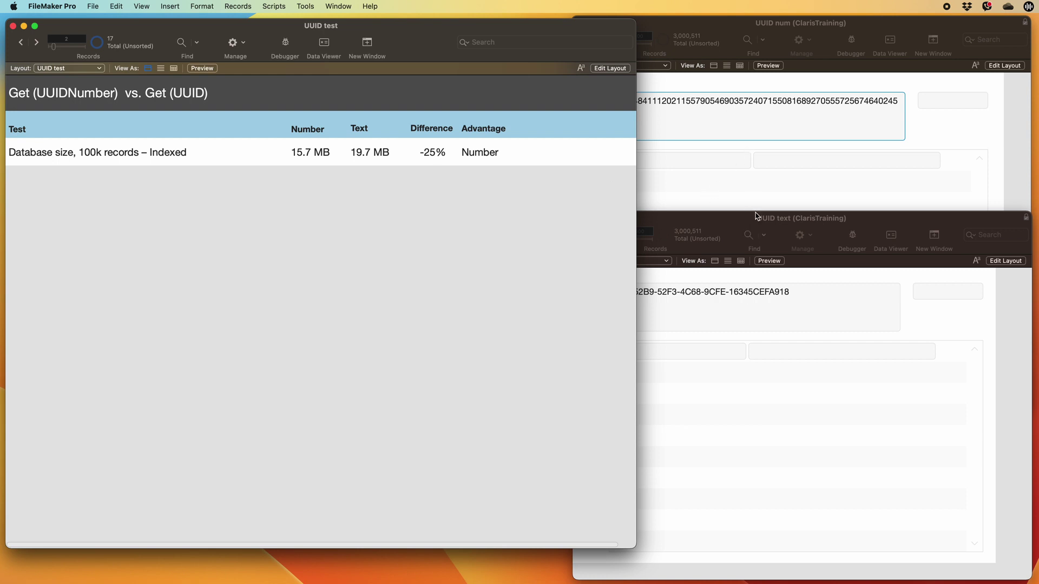
click(774, 174)
click(783, 472)
key(super+shift+d)
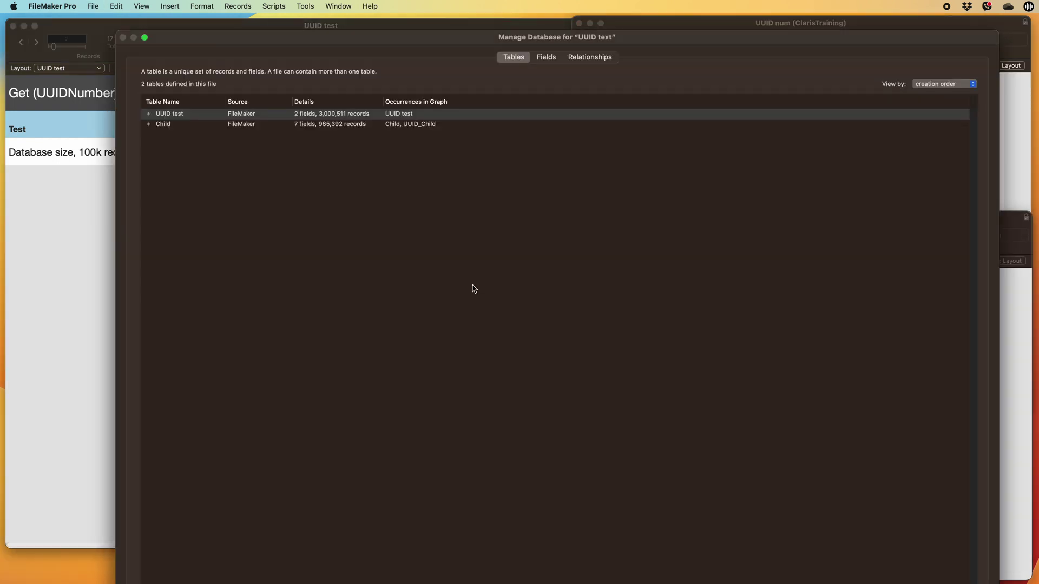
double_click(206, 114)
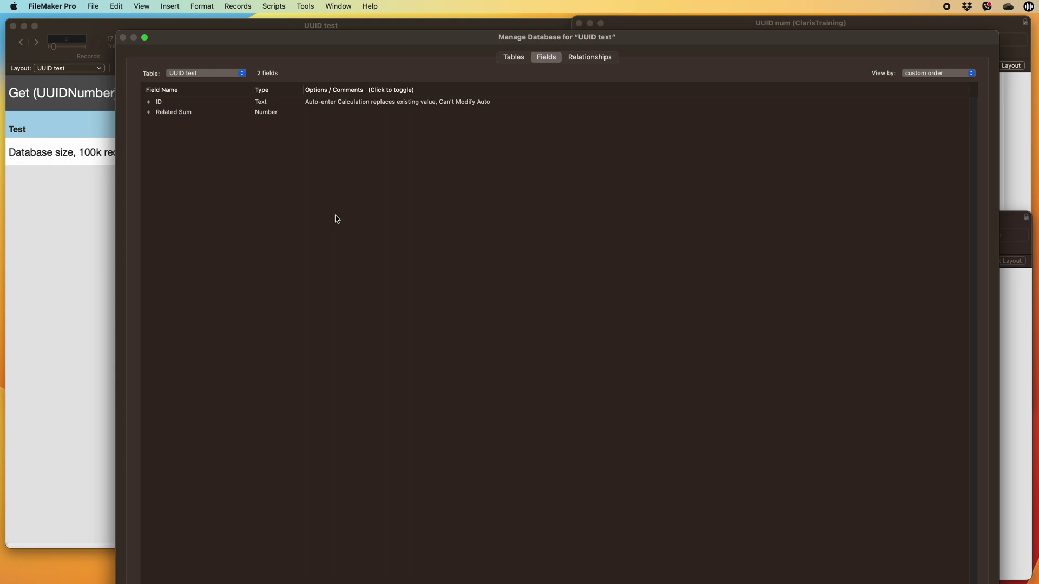
double_click(247, 106)
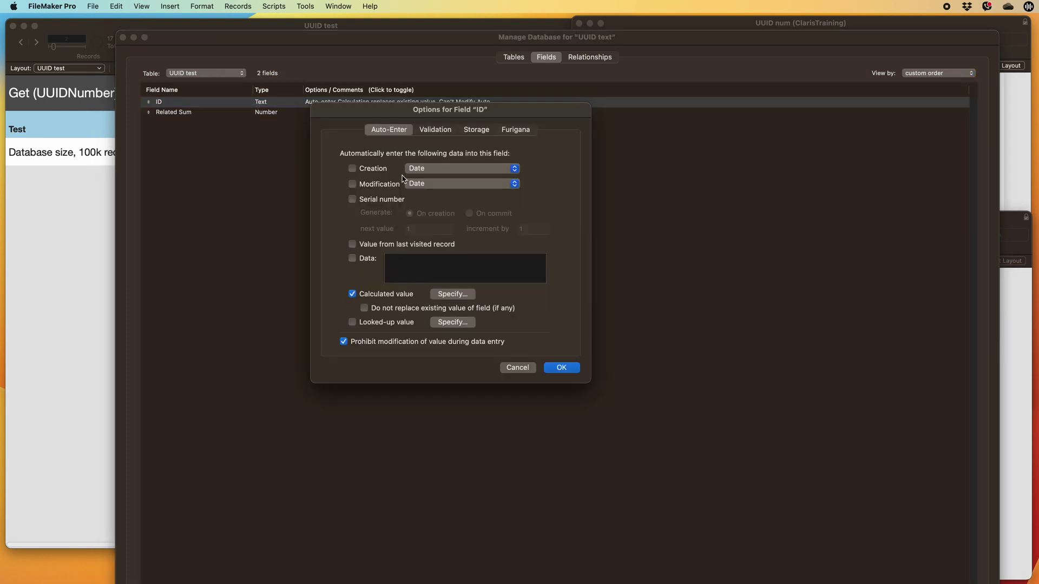
click(471, 130)
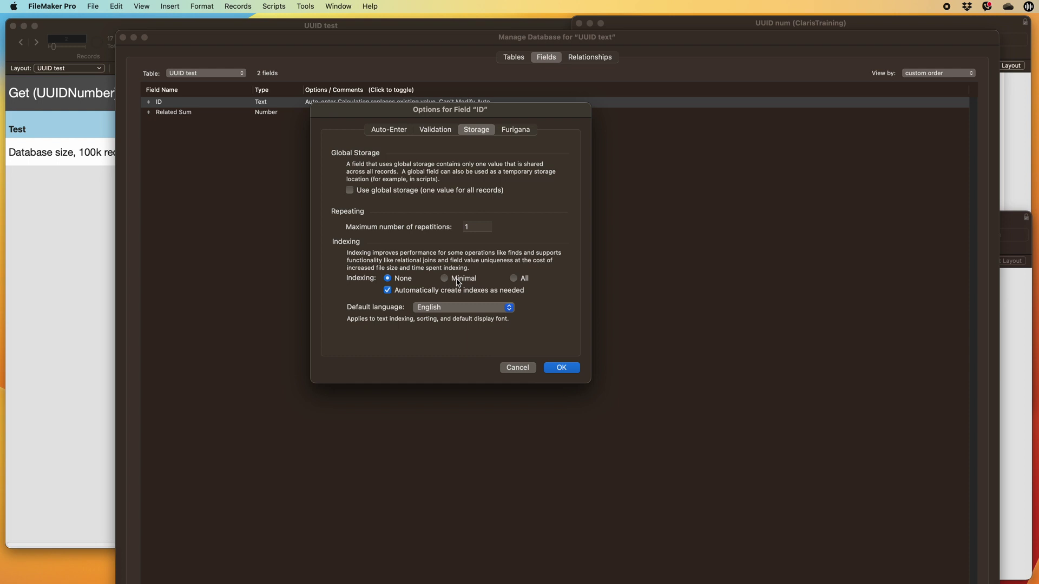
key(Return)
key(Return)
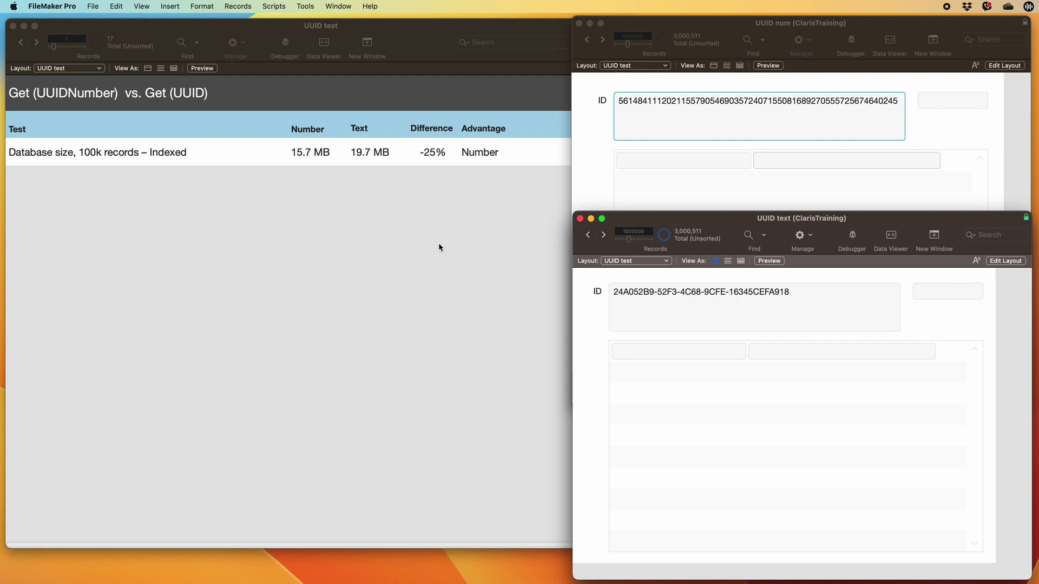
Advance to record 3, the full-index-on-text test (Text 33.1 MB, -111%), and switch to UUID num
click(439, 244)
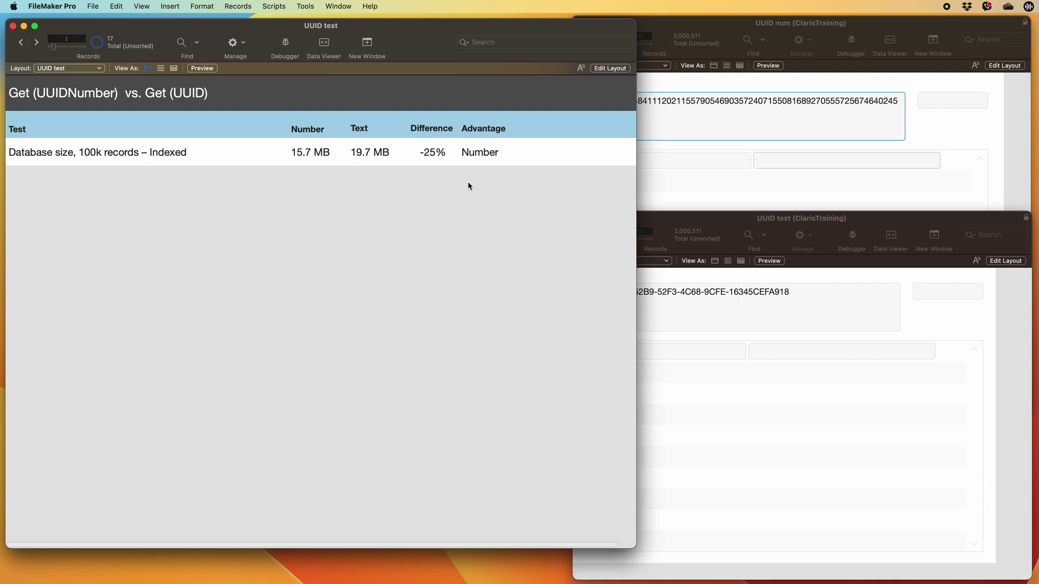
key(ctrl+Down)
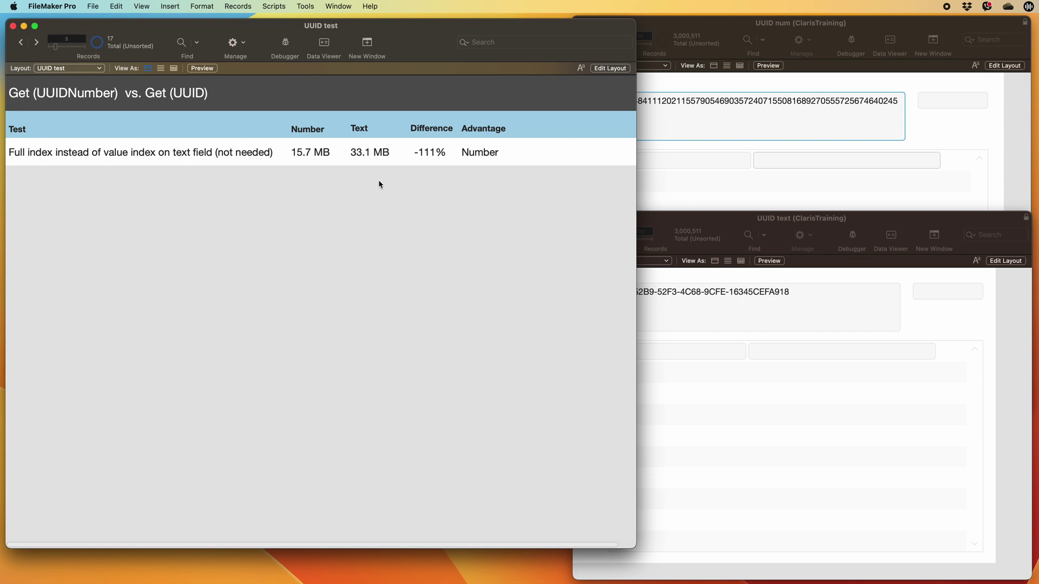
click(958, 138)
key(super+shift+d)
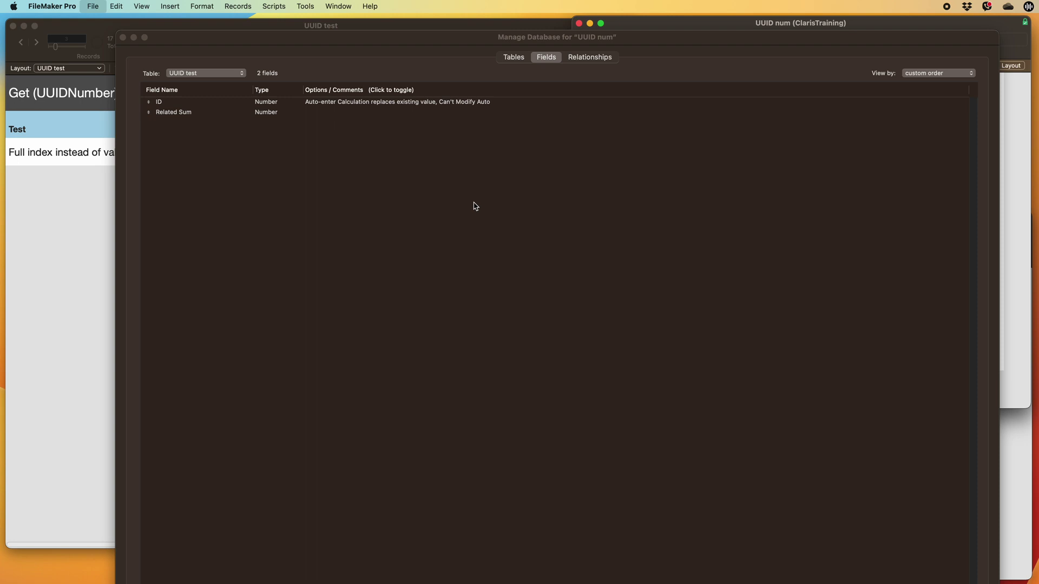
double_click(303, 104)
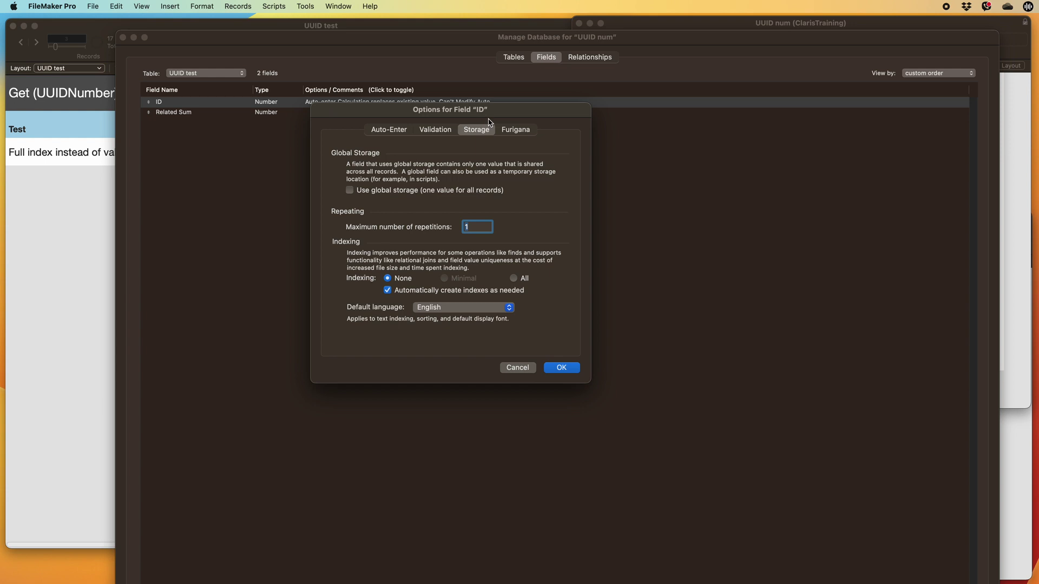
click(453, 308)
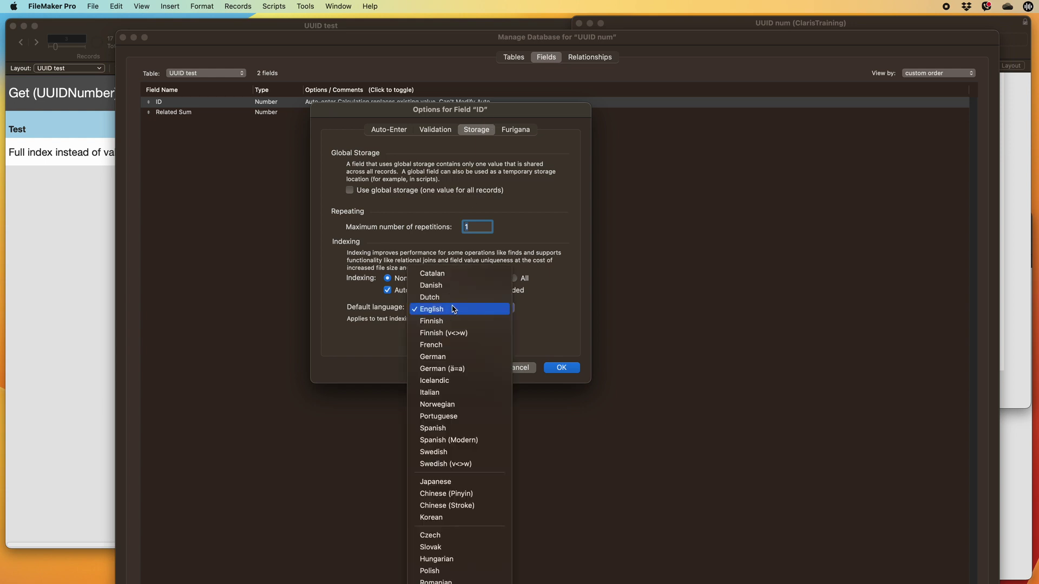
click(548, 307)
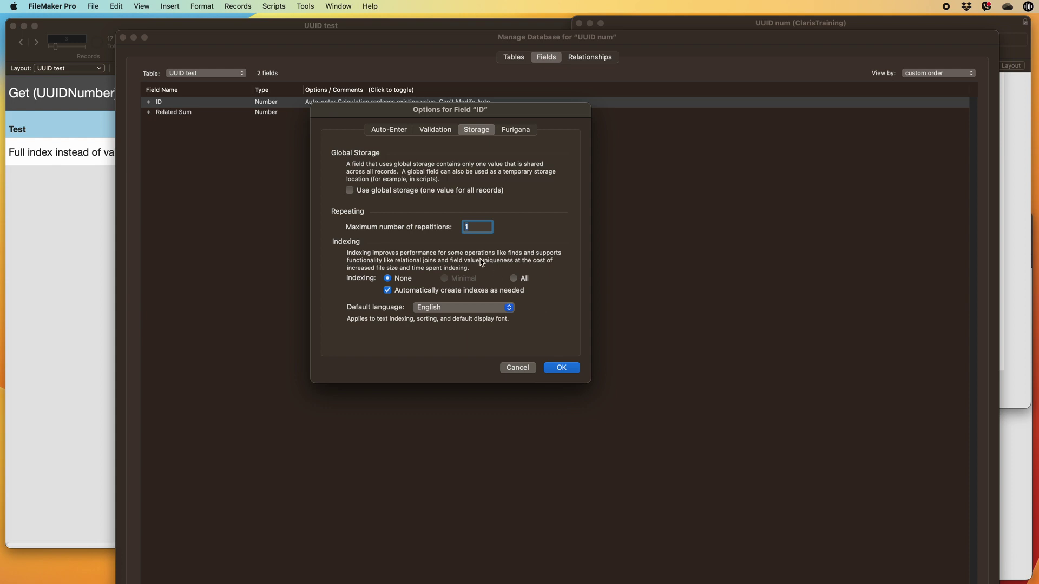
key(Return)
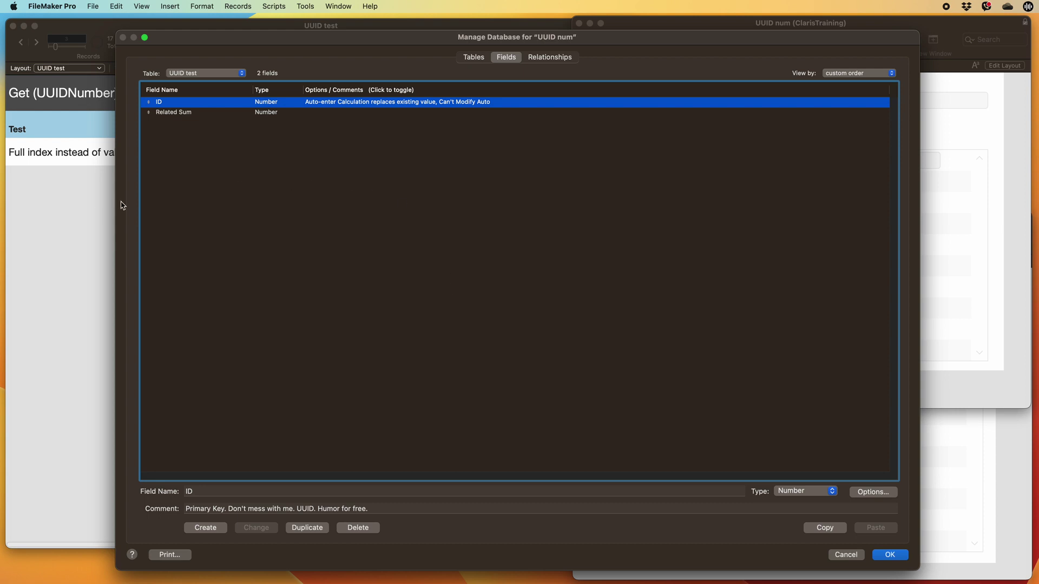
Close the database definitions and check the previous result's Text value of 51s
key(Return)
click(178, 226)
key(ctrl+Up)
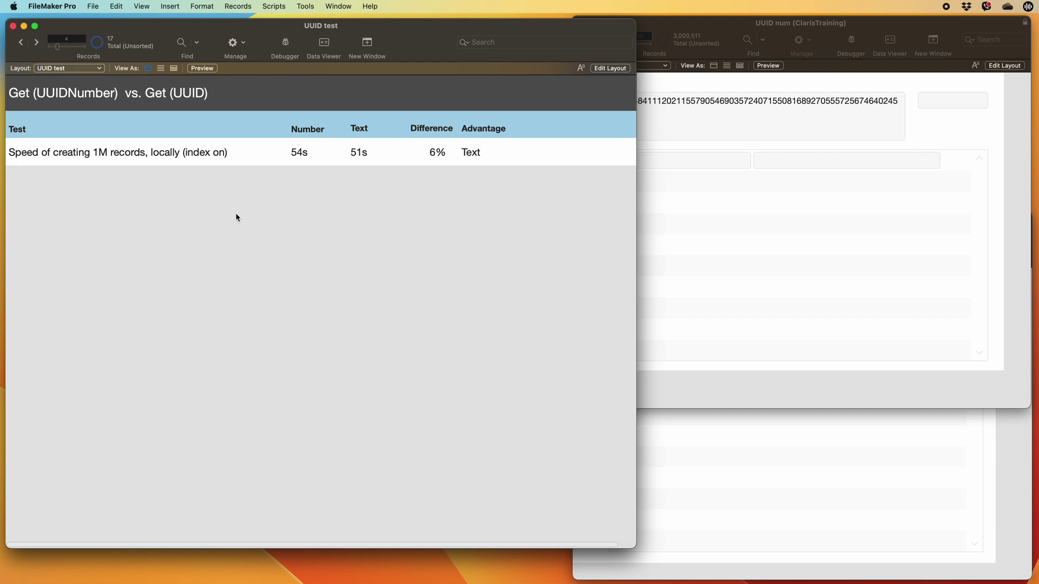
click(371, 160)
Step to the next test result, then open the UUID num database definitions
click(751, 199)
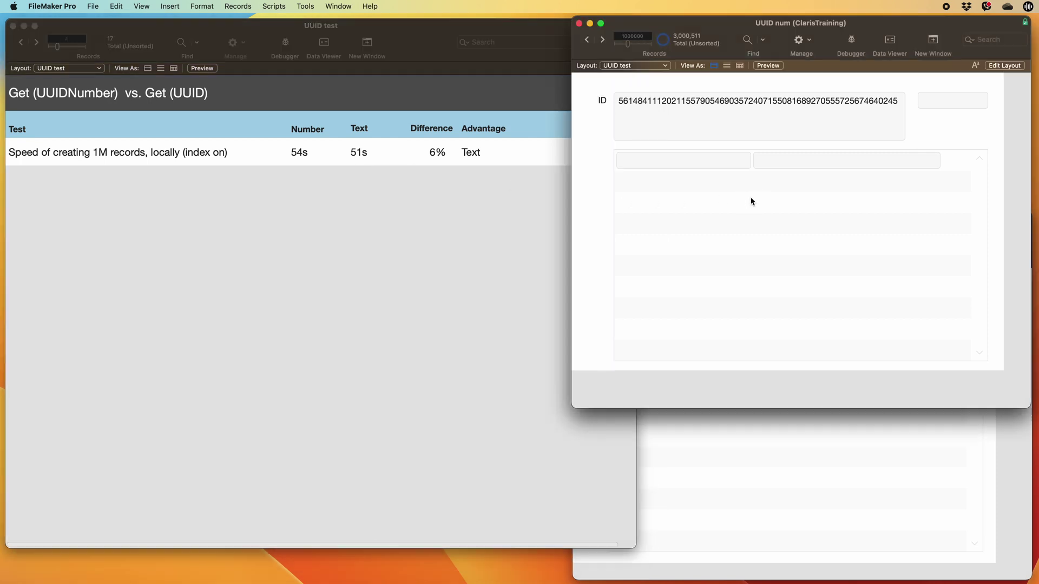
click(809, 438)
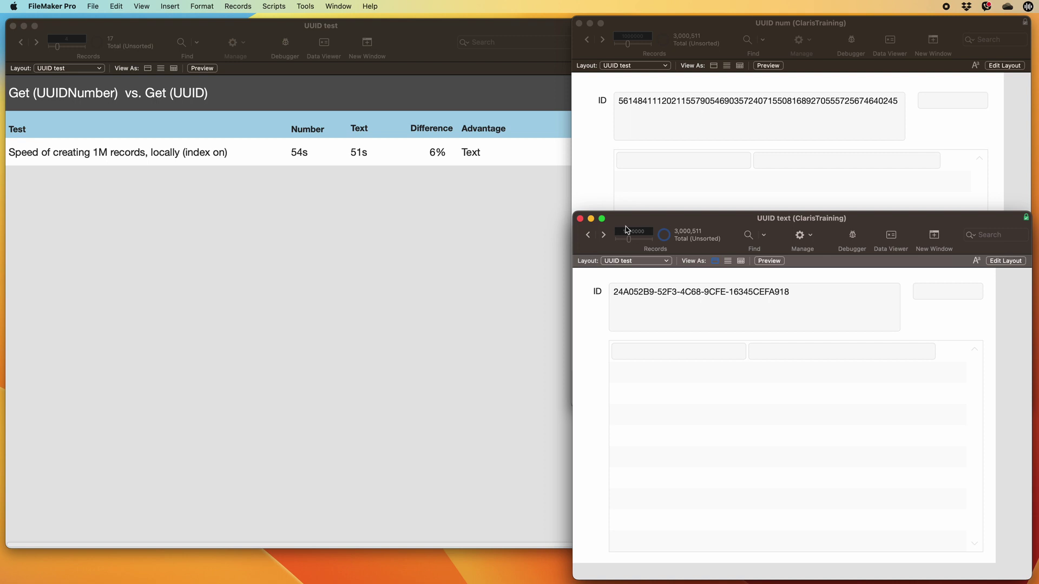
click(423, 266)
key(ctrl+Down)
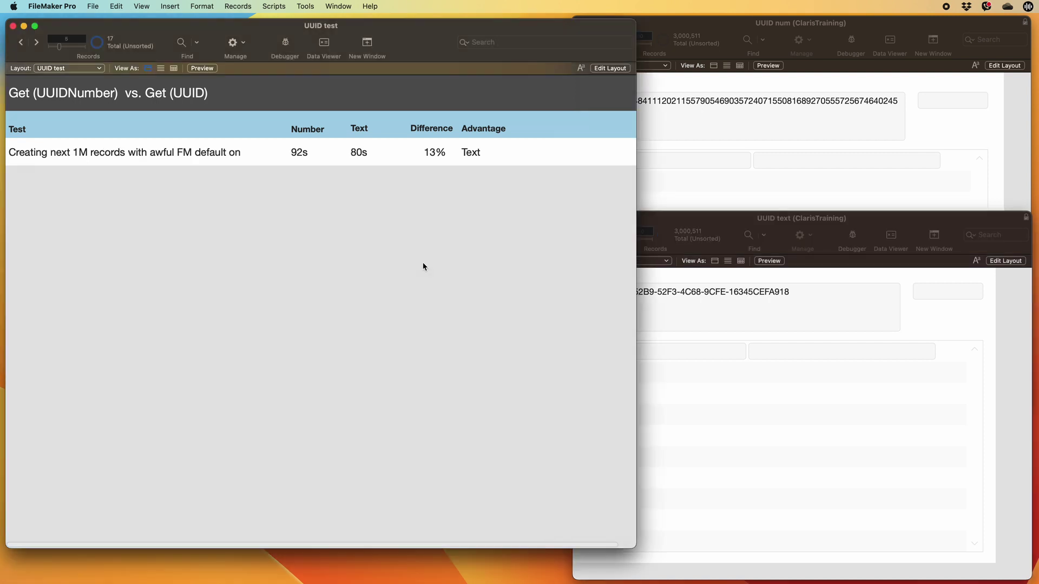
click(189, 152)
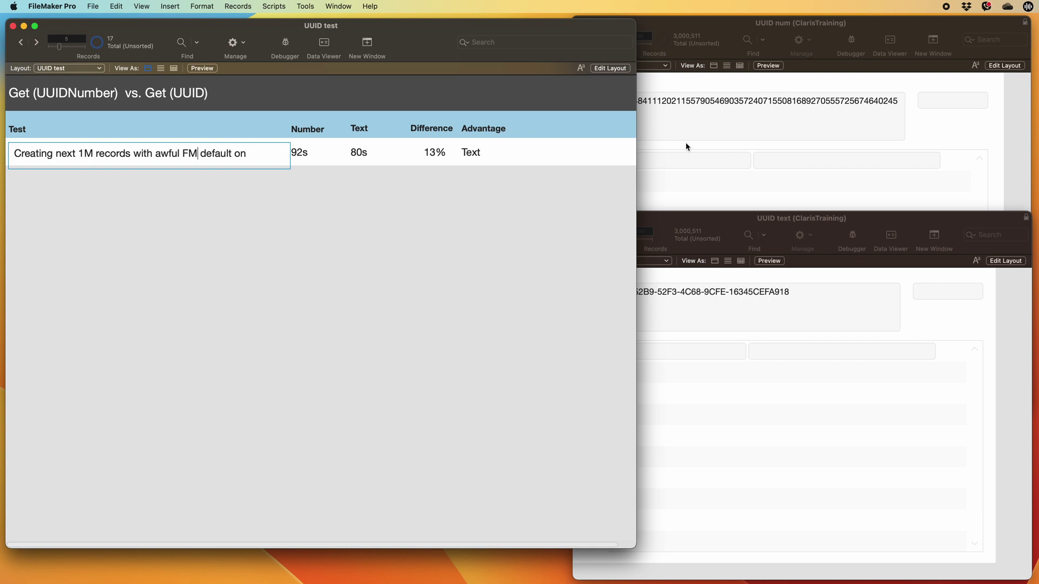
click(720, 146)
key(super+shift+d)
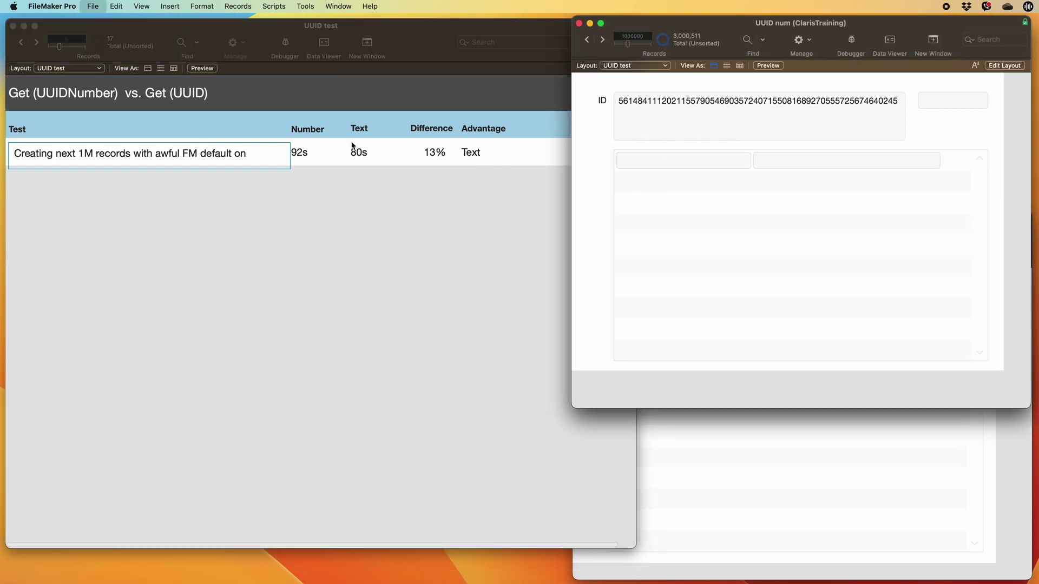
Open the ID field's options and view its auto-enter and validation settings
click(244, 105)
double_click(244, 105)
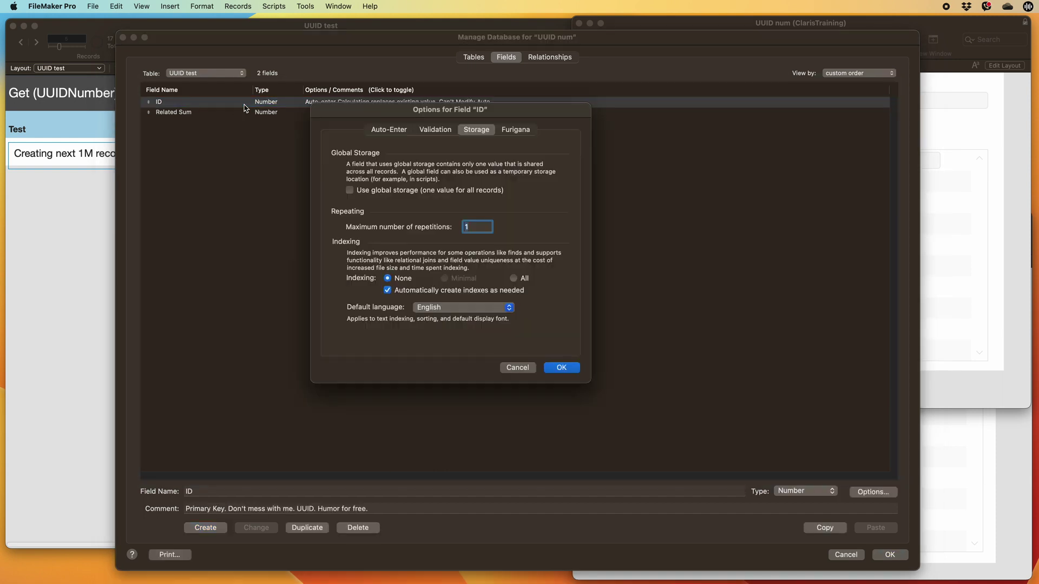
click(381, 130)
click(434, 131)
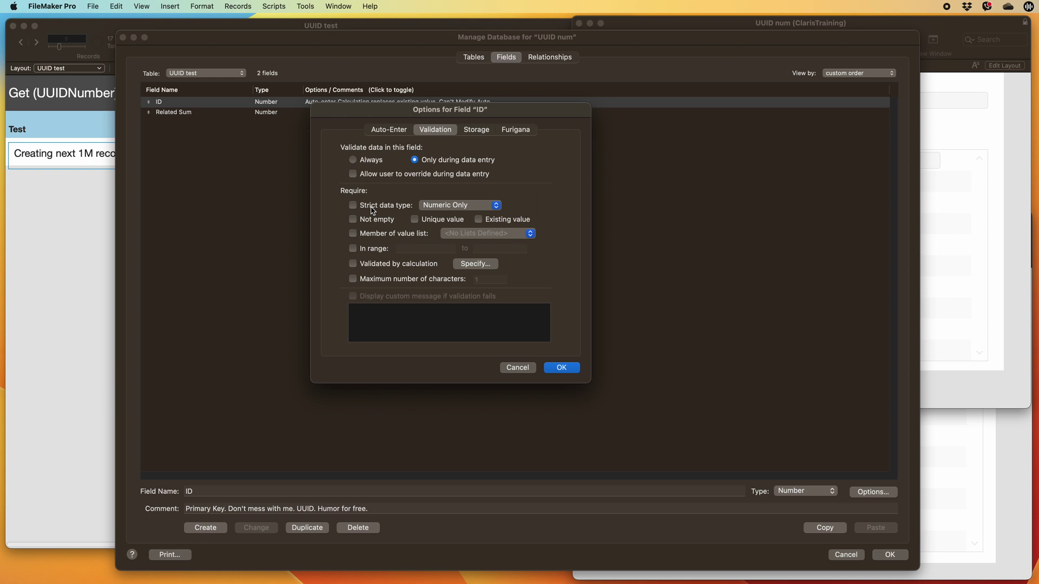
Toggle Not empty and Unique value on and off, then cancel both dialogs unchanged
click(381, 220)
click(442, 218)
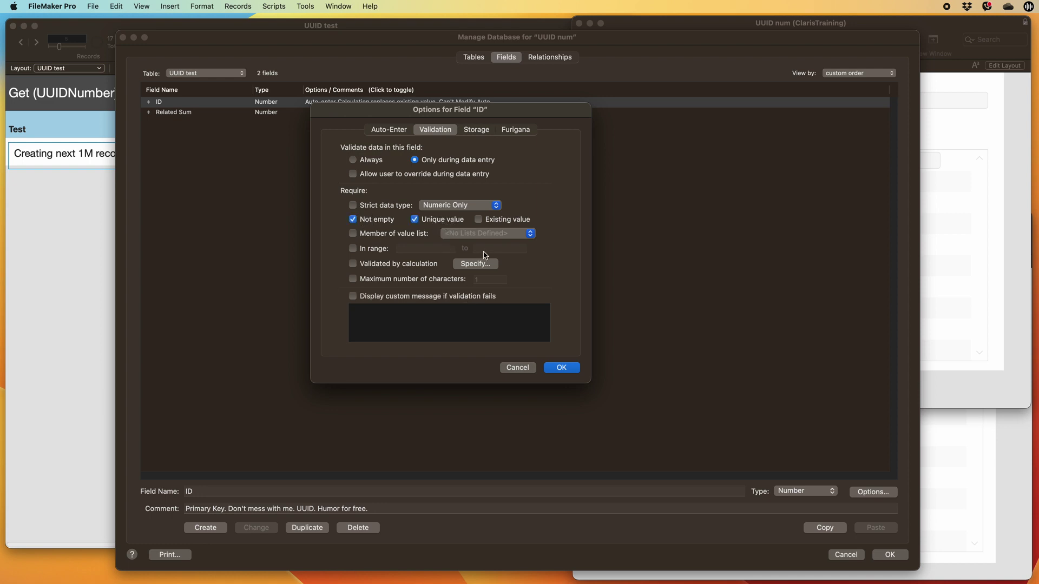
click(366, 221)
click(428, 222)
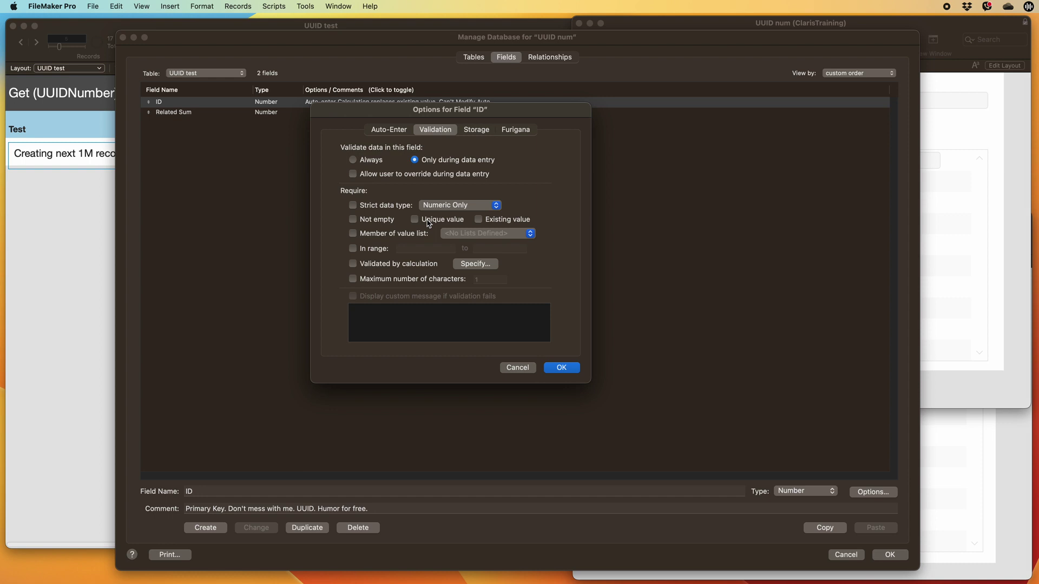
click(518, 368)
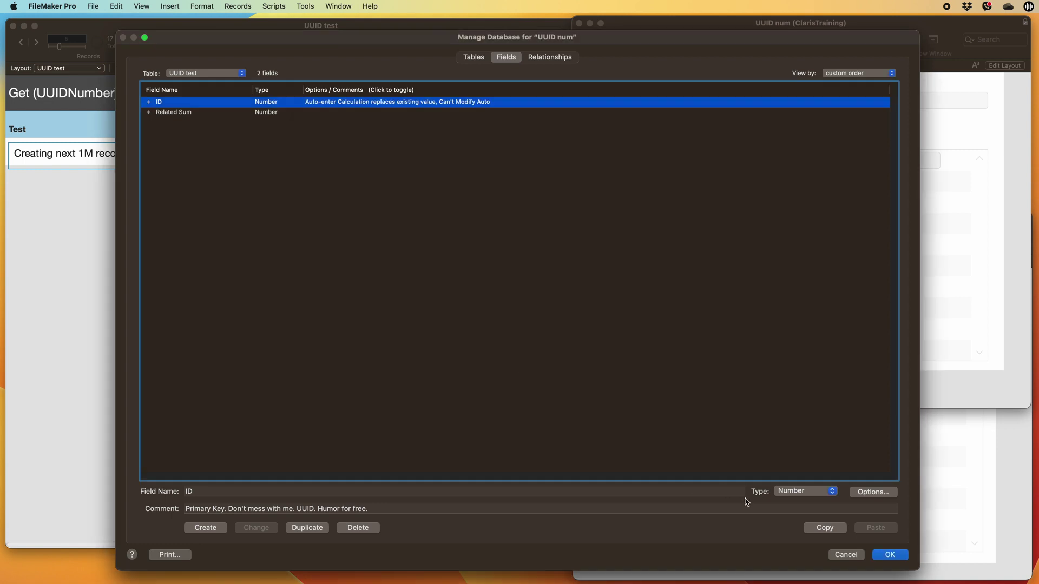
click(845, 554)
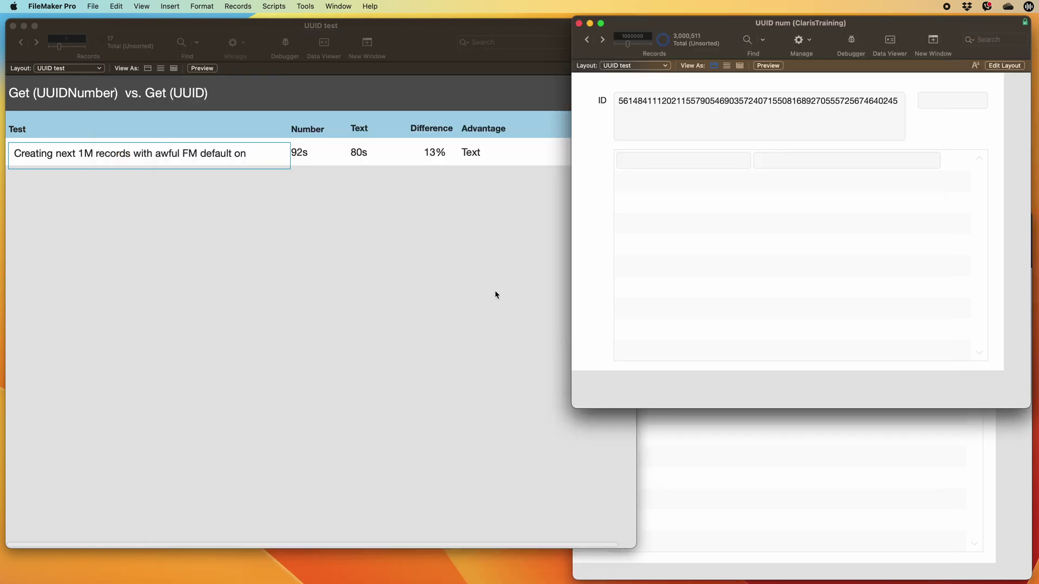
Scroll the results layout and commit the edited test description
click(357, 235)
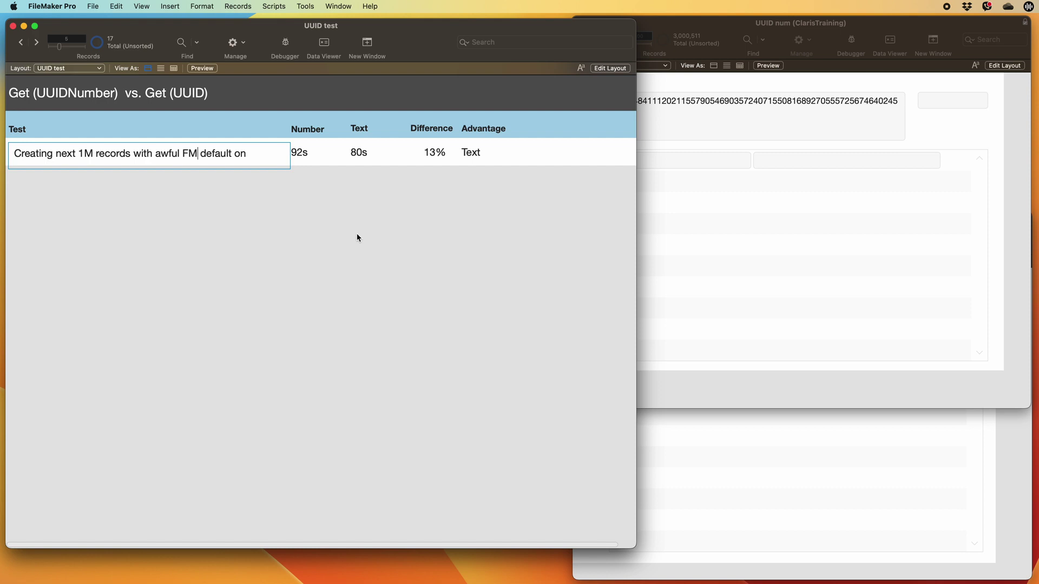
scroll(356, 233, up, 1)
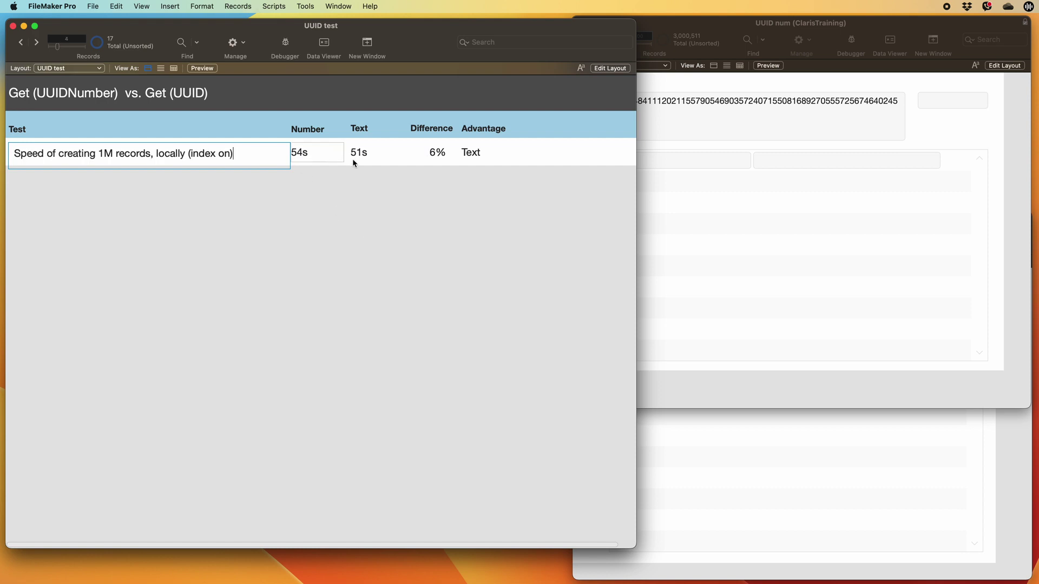
scroll(354, 162, down, 1)
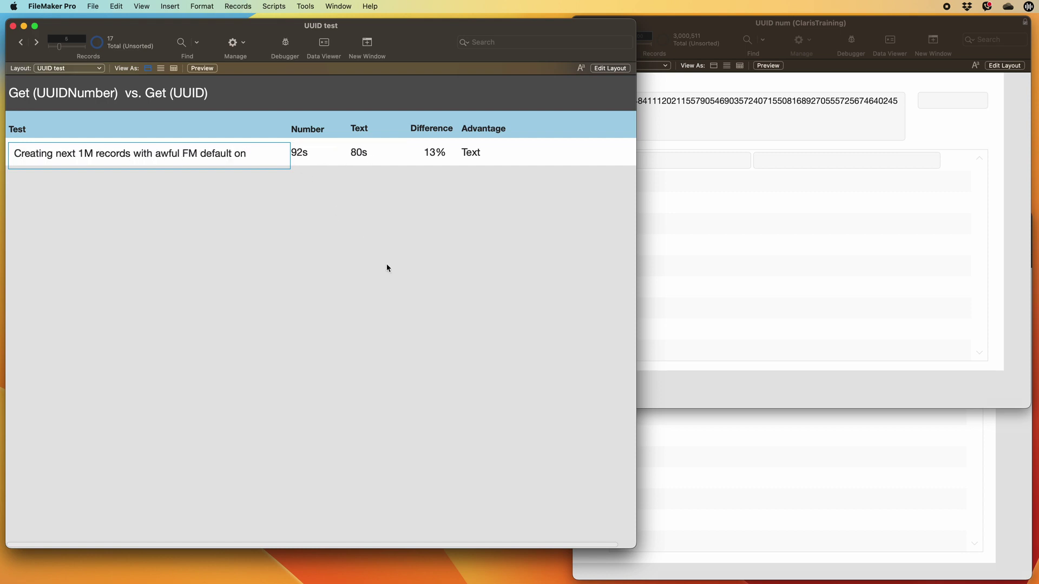
click(325, 209)
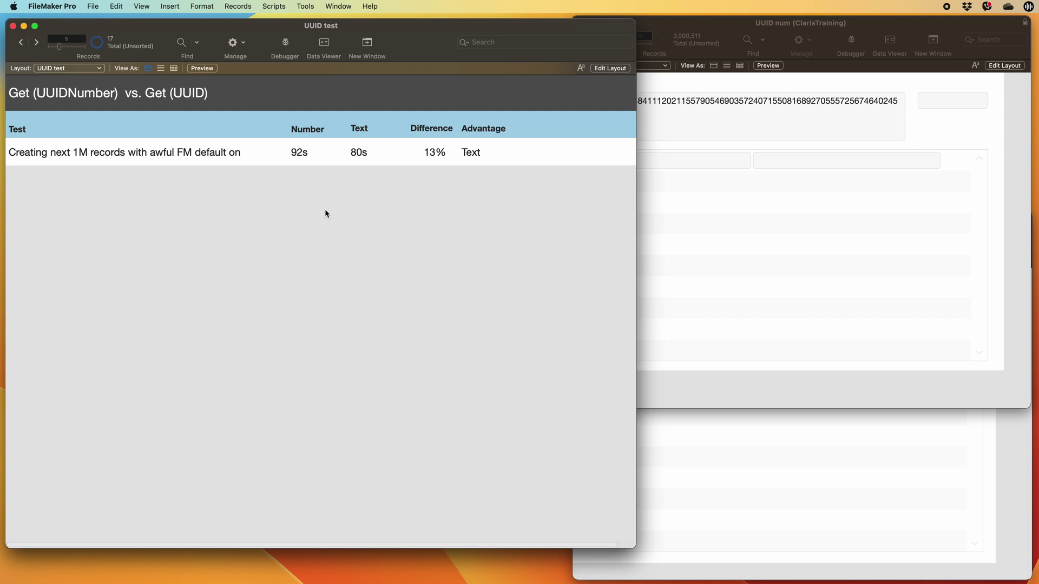
scroll(325, 210, down, 1)
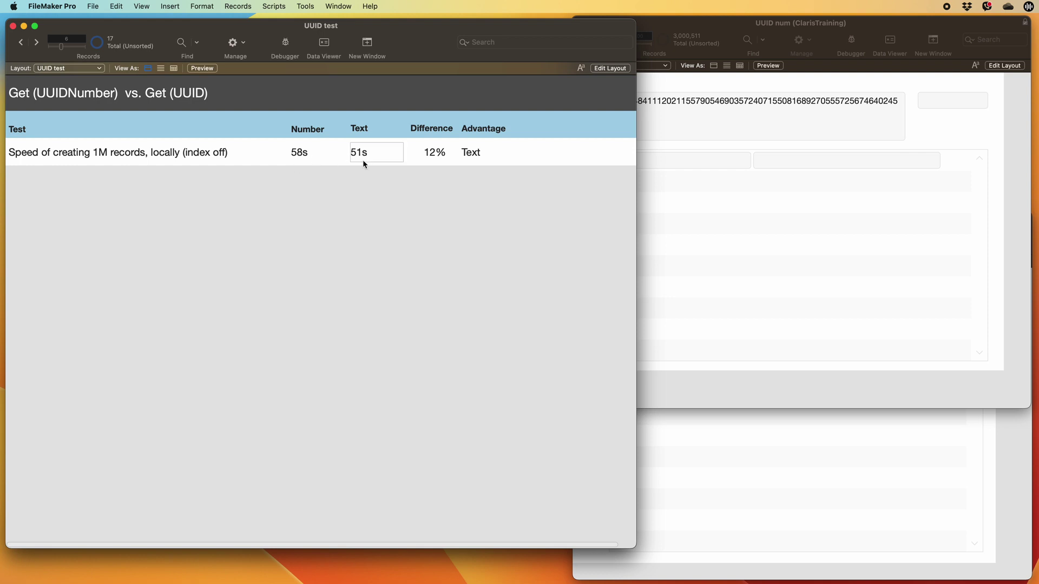
Compare the index-on and index-off speed results, then advance to record 8, Create & Read tests
key(ctrl+Up)
key(ctrl+Up)
key(ctrl+Down)
key(ctrl+Down)
key(ctrl+Up)
key(ctrl+Up)
key(ctrl+Down)
key(ctrl+Down)
key(ctrl+Down)
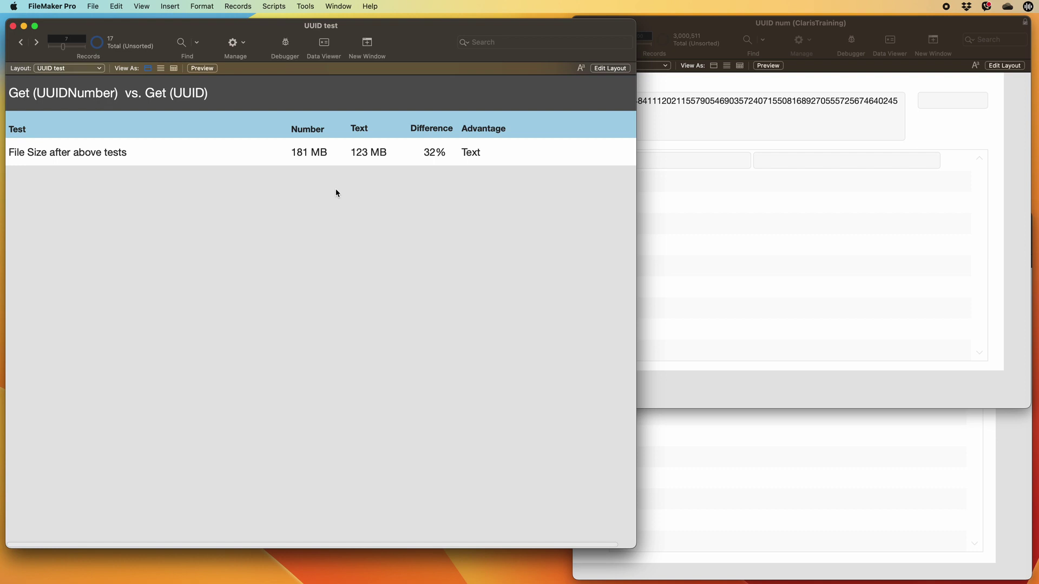
key(ctrl+Down)
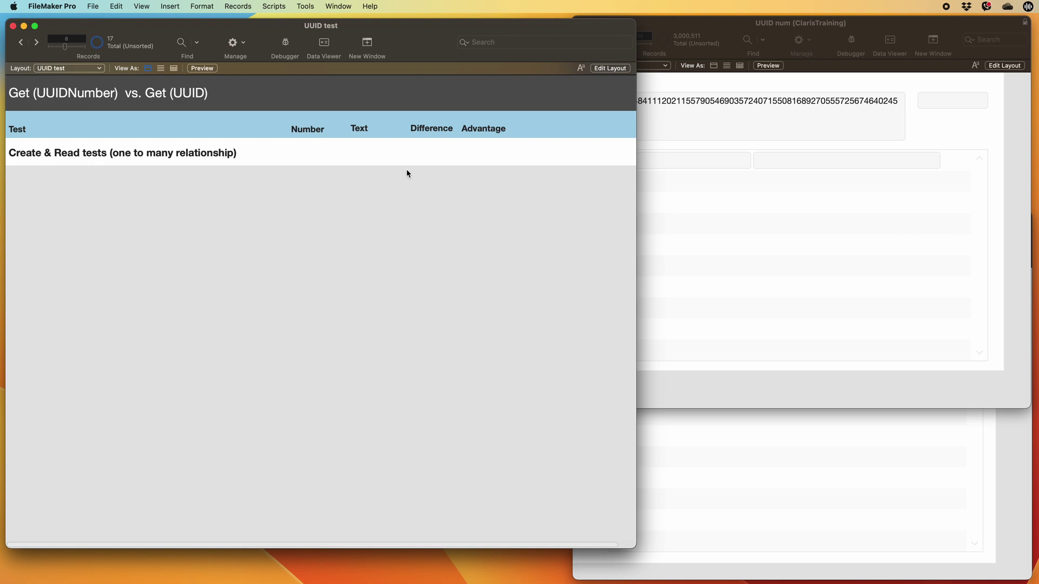
Inspect the UUID test–UUID_Child relationship details in UUID num's Relationships graph
click(669, 147)
key(super+shift+d)
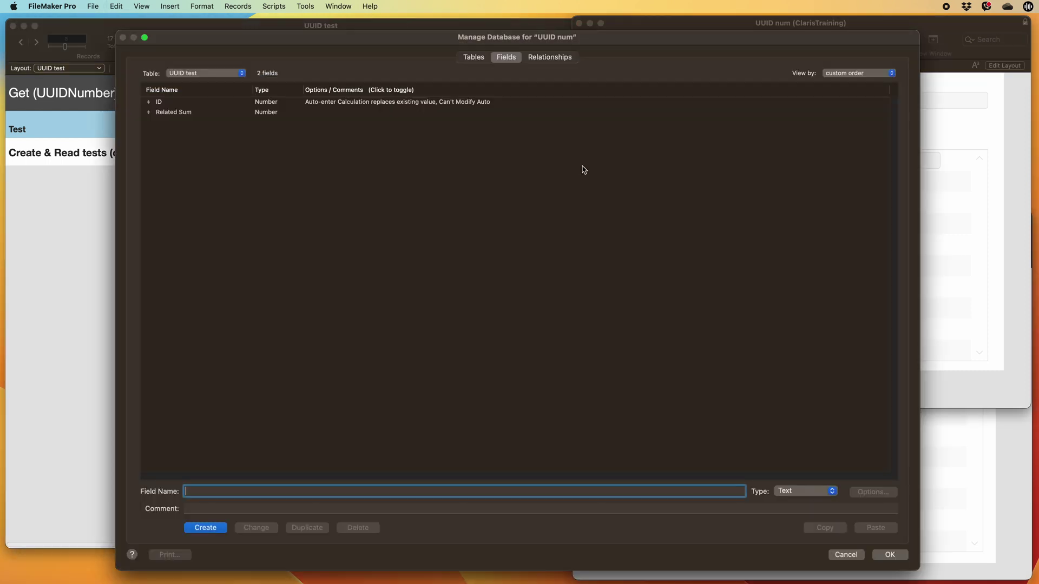
click(550, 56)
click(175, 108)
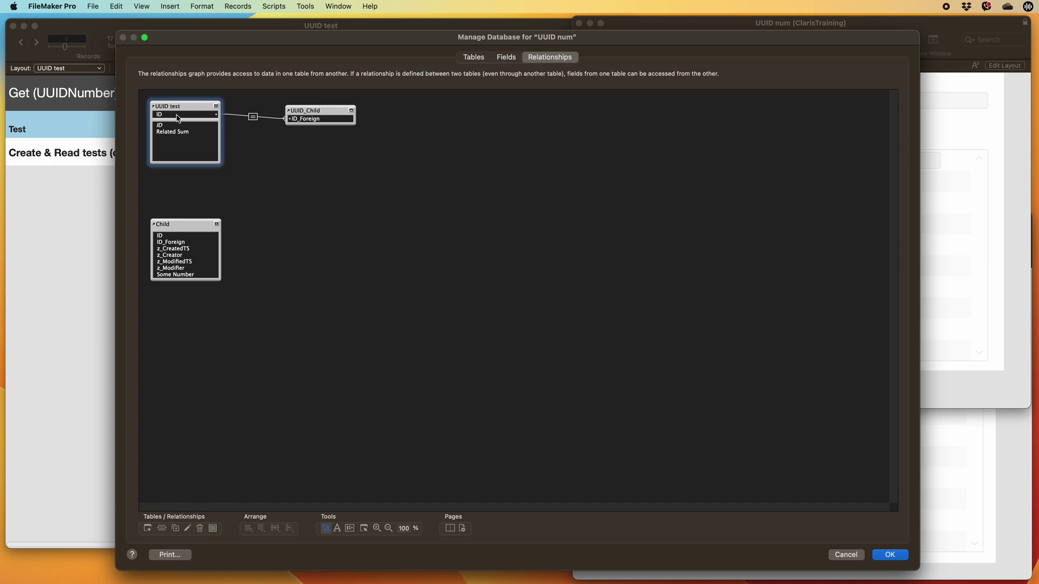
click(336, 111)
click(253, 116)
double_click(253, 117)
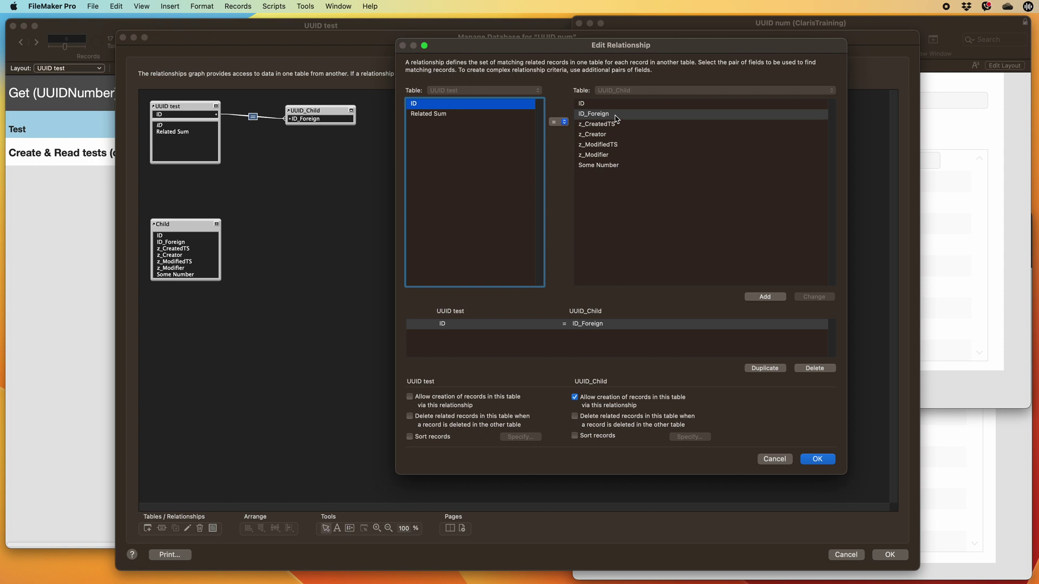
key(Return)
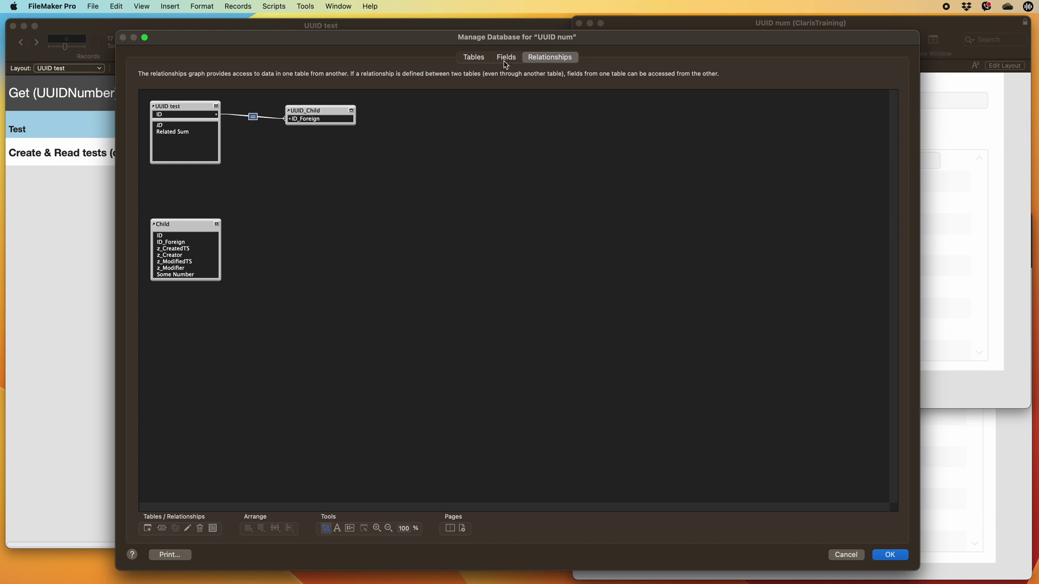
Discard database changes and advance to record 9: Number 5.1m versus Text 4.5m
key(Escape)
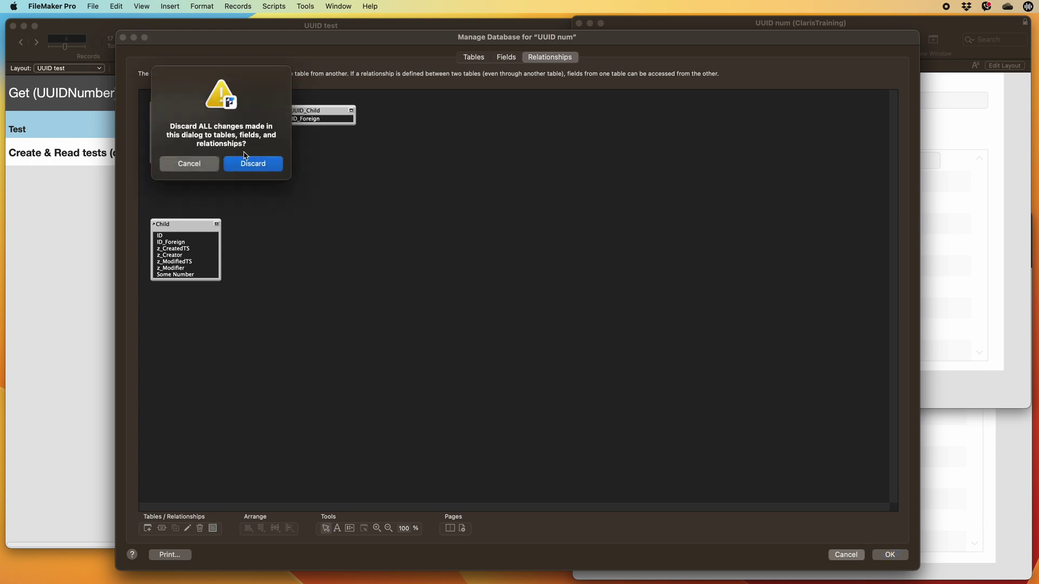
click(248, 163)
click(260, 216)
key(ctrl+Down)
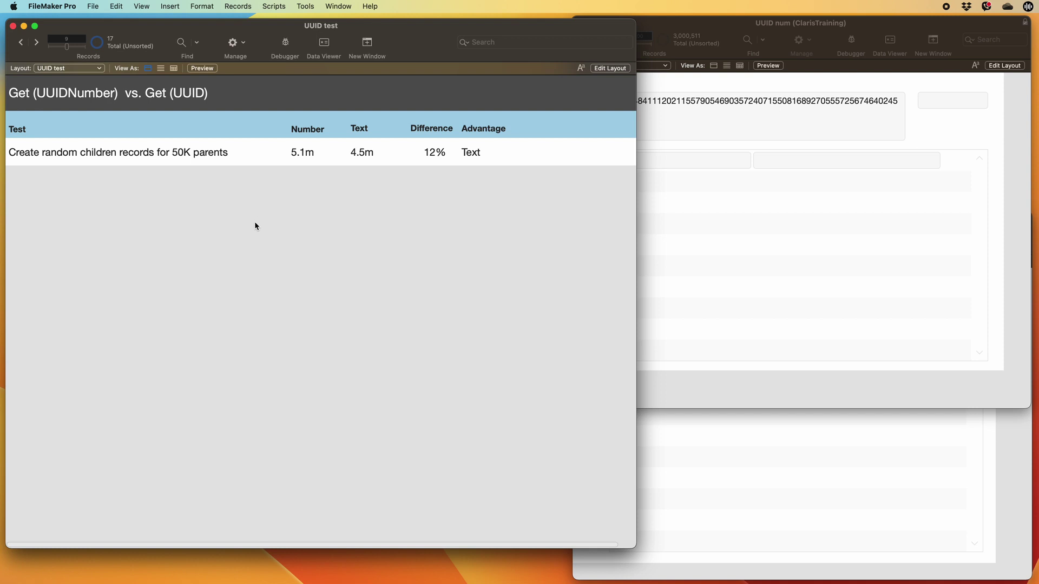
Open the Make Children records script in UUID num's Script Workspace
click(257, 154)
click(238, 174)
click(790, 205)
key(super+shift+s)
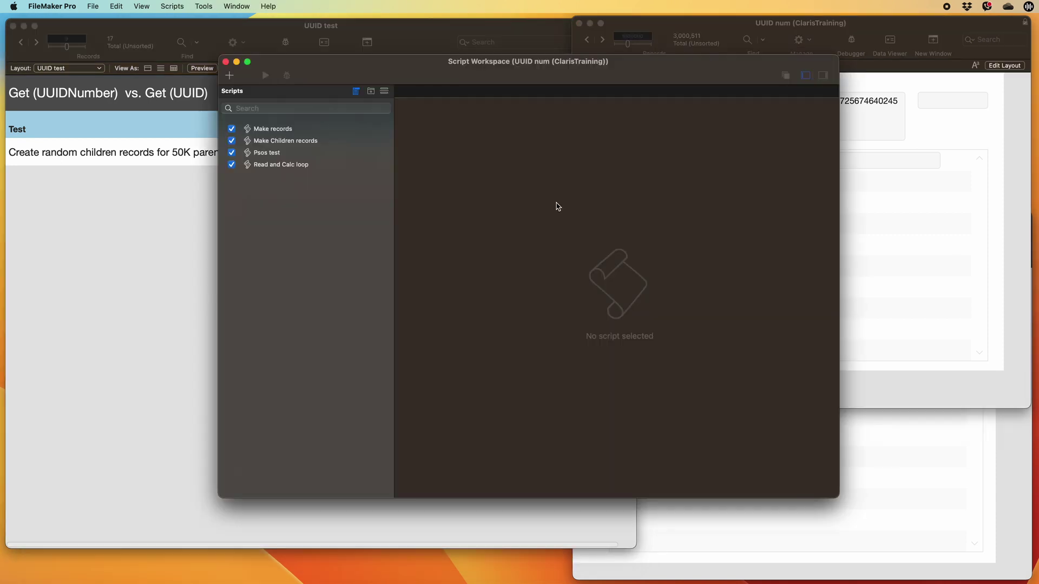
click(290, 142)
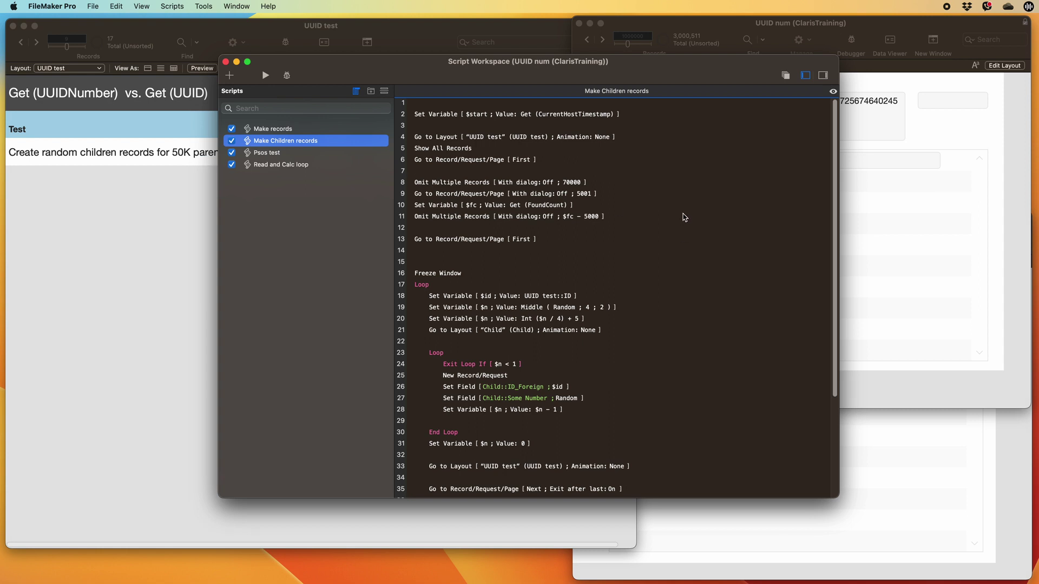
Scroll through the Make Children records script steps, then close Script Workspace
scroll(684, 217, down, 1)
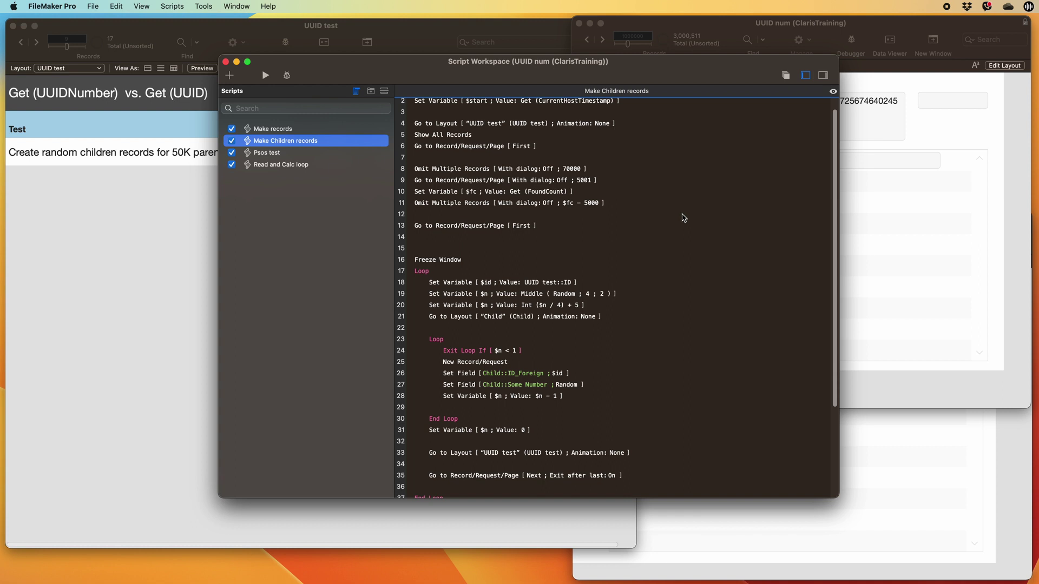
scroll(679, 269, down, 2)
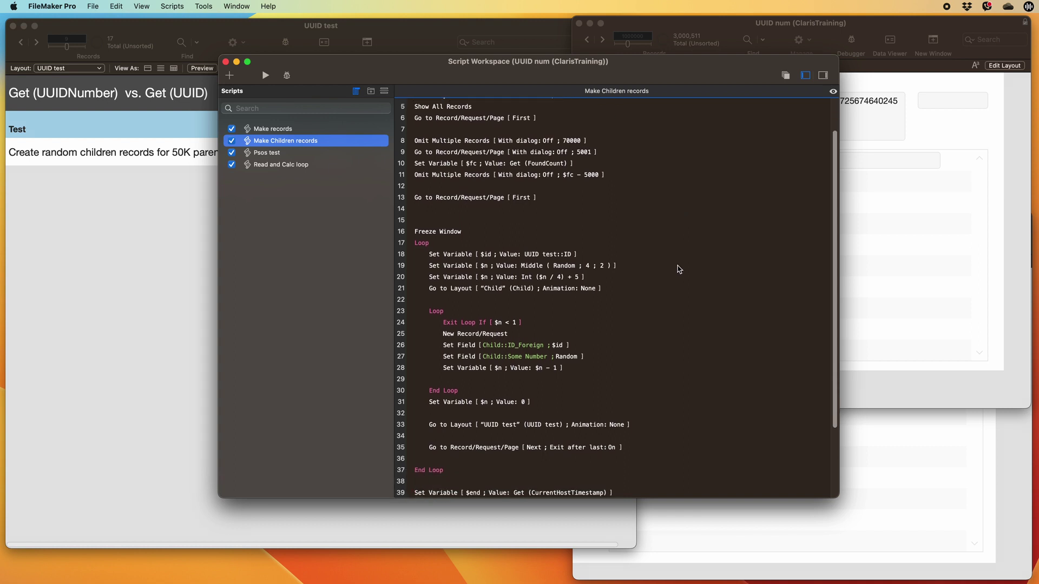
scroll(666, 268, down, 2)
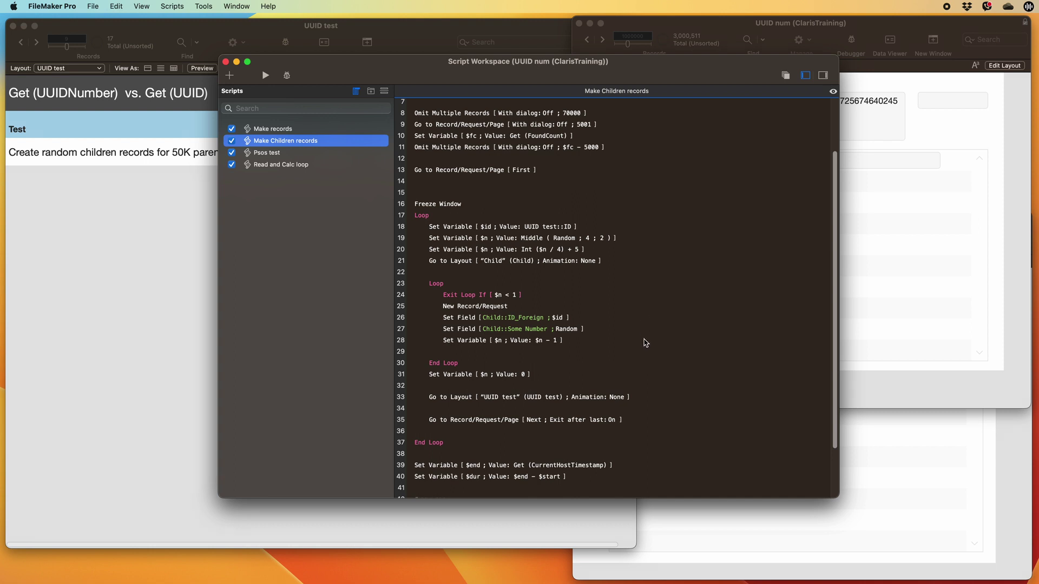
scroll(646, 342, down, 5)
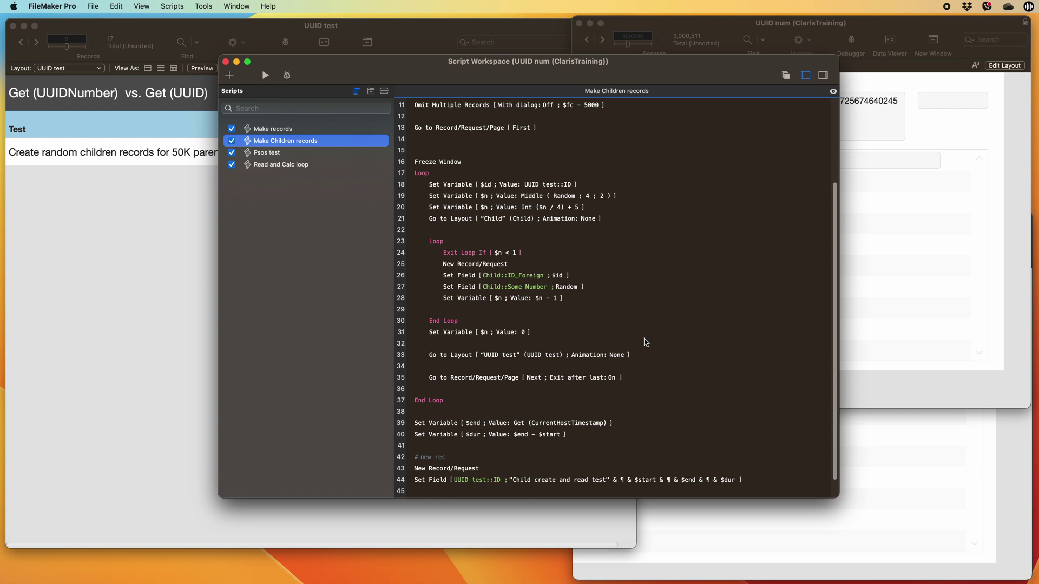
scroll(646, 343, up, 5)
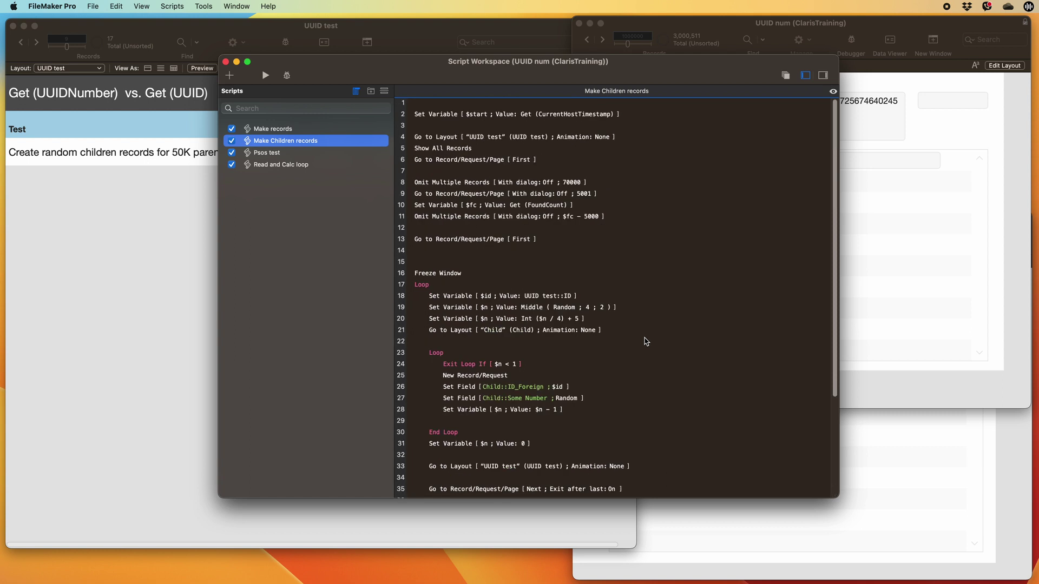
key(super+w)
key(super+w)
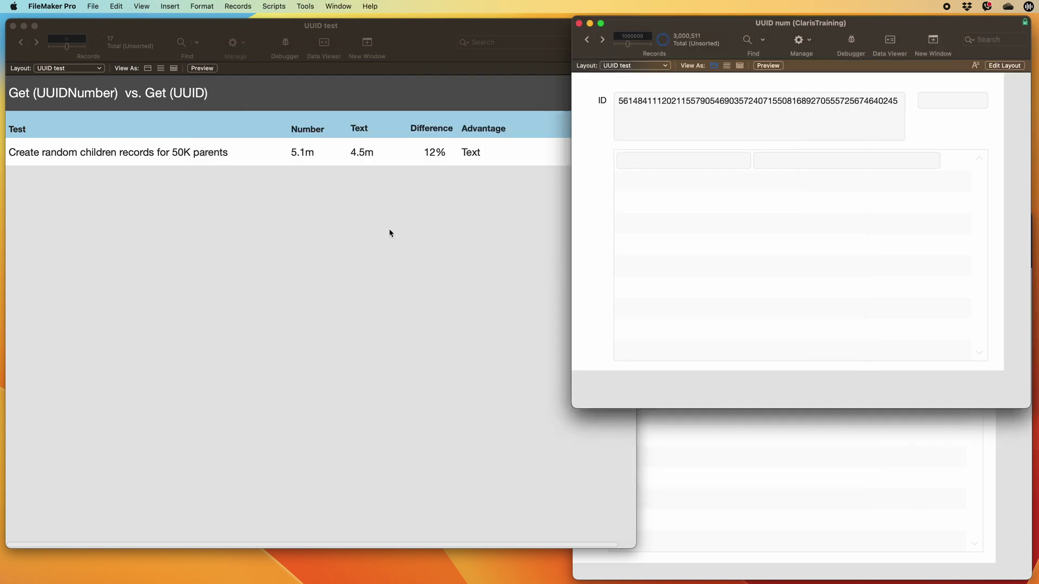
Compare the child portals in UUID num and UUID text, scrolling the timestamped child rows
click(390, 233)
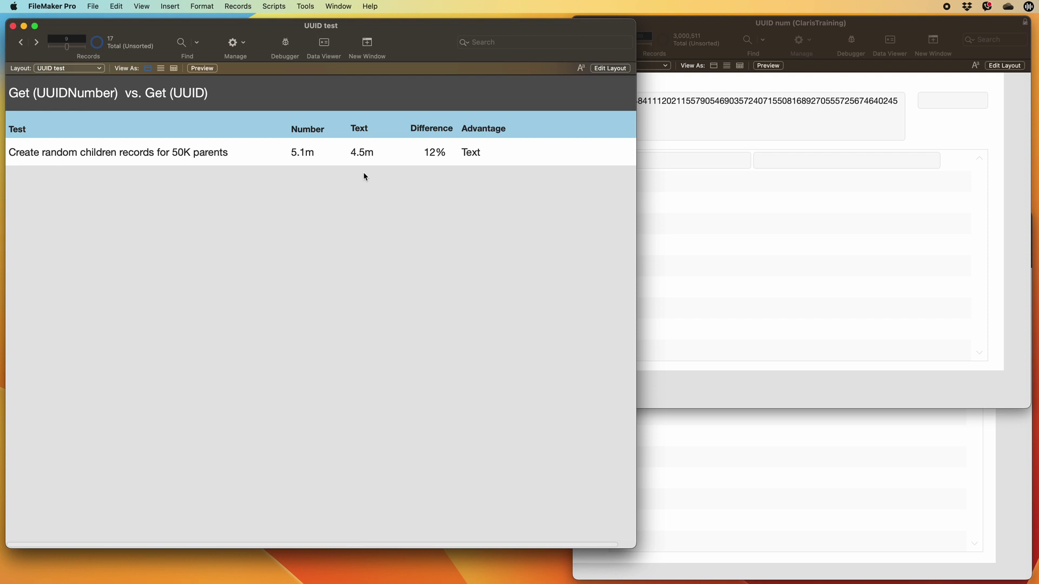
click(769, 172)
click(784, 469)
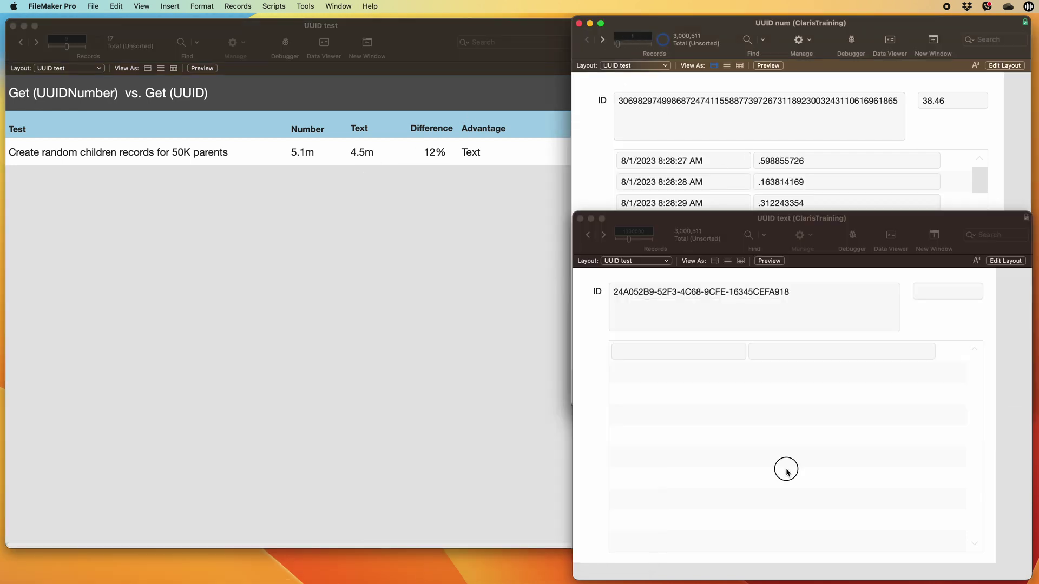
click(591, 169)
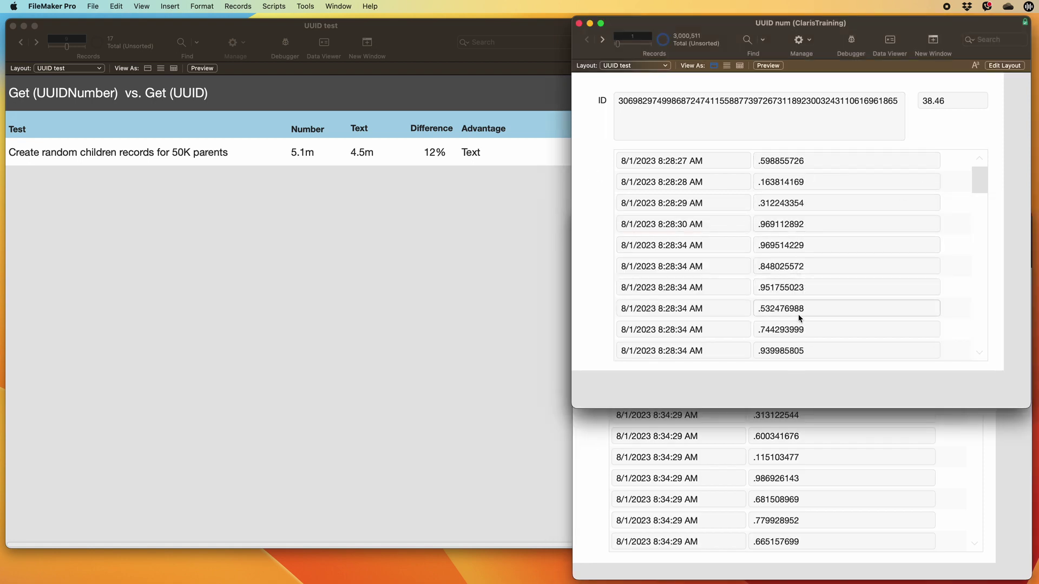
scroll(857, 265, down, 5)
scroll(851, 251, up, 5)
Compare the file-size results before and after creating children records
click(524, 119)
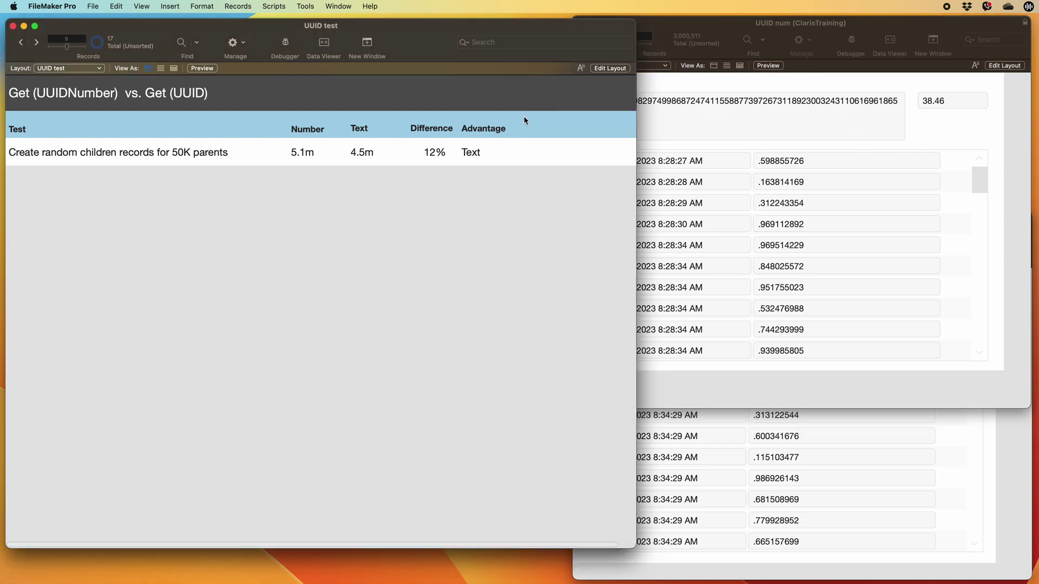
key(ctrl+Down)
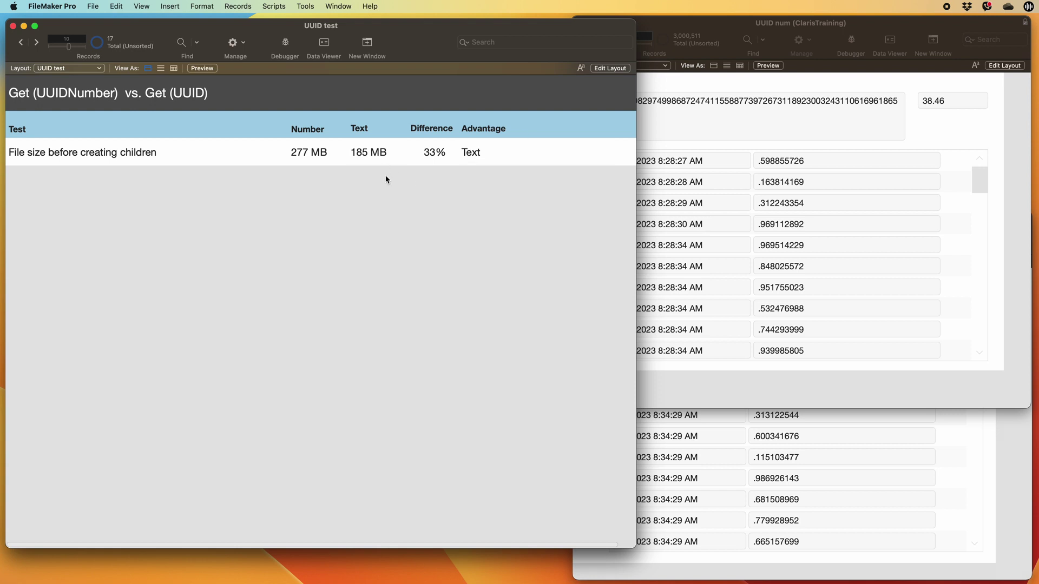
key(ctrl+Down)
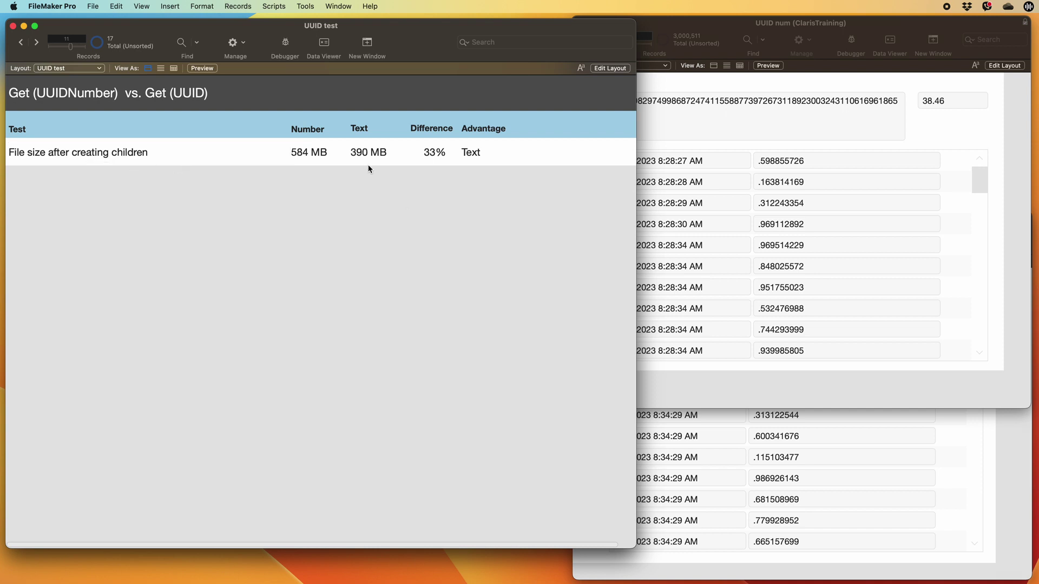
key(ctrl+Up)
key(ctrl+Down)
key(ctrl+Down)
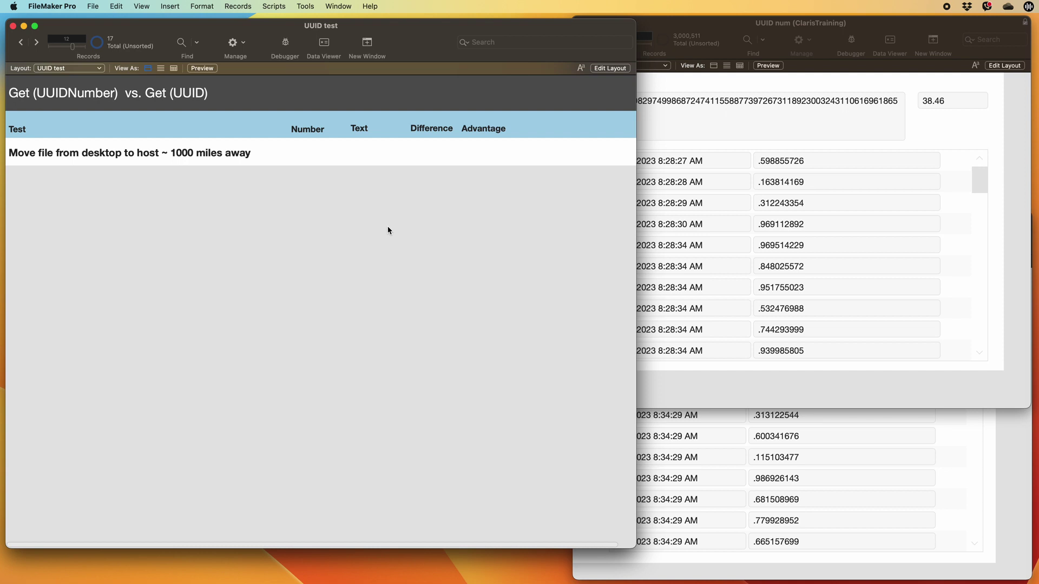
Advance through the repeat parent record create and 5000 PSoS results to the Read records + simple math heading
key(ctrl+Down)
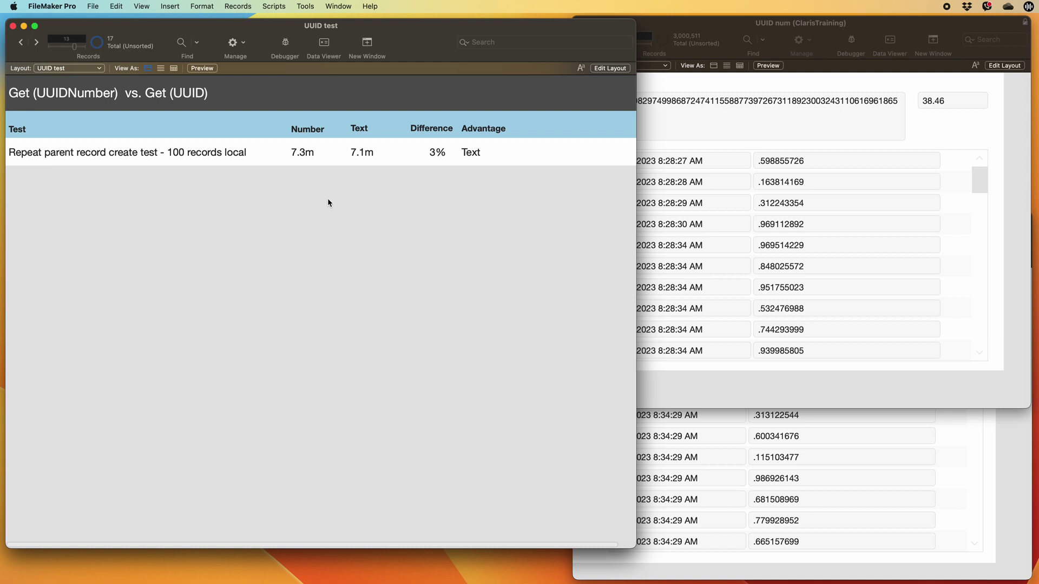
click(835, 163)
click(344, 245)
key(ctrl+Down)
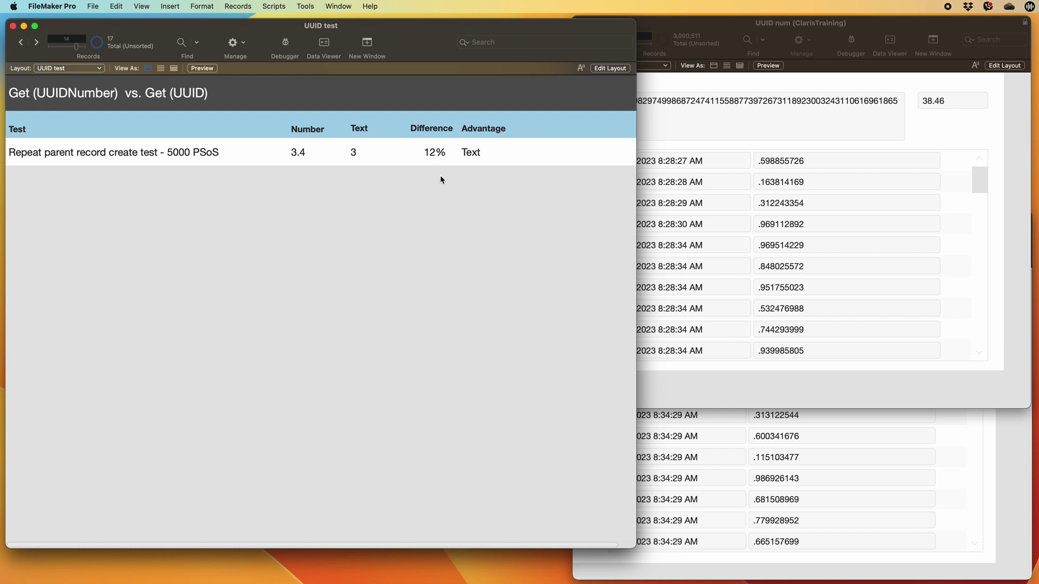
key(ctrl+Down)
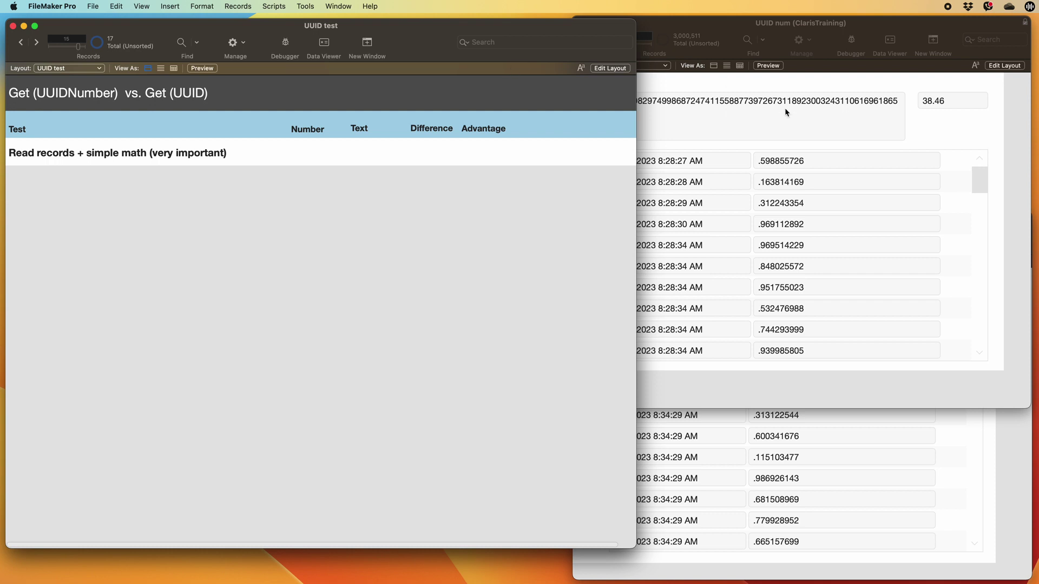
click(795, 154)
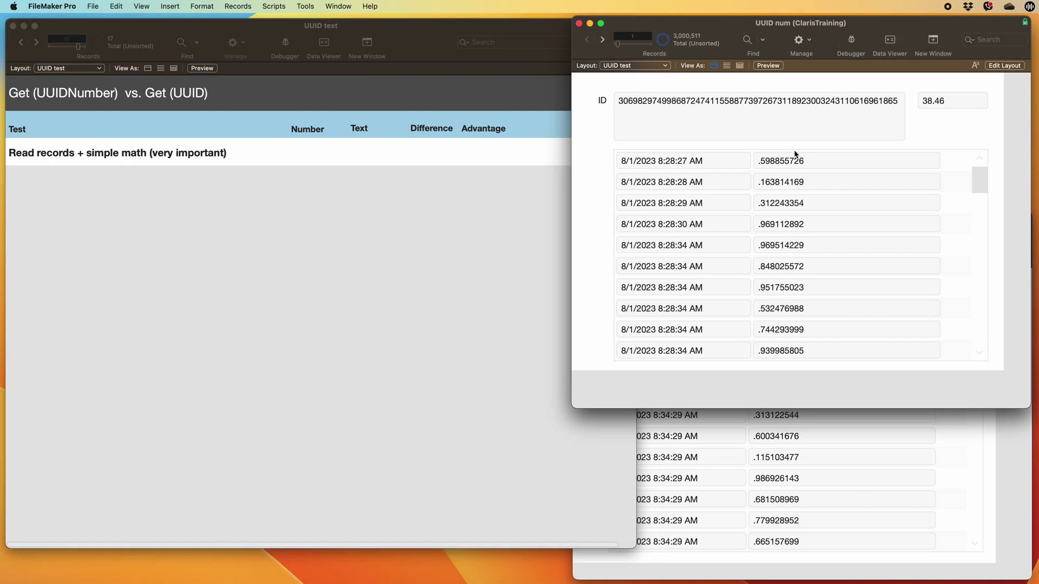
key(super+shift+s)
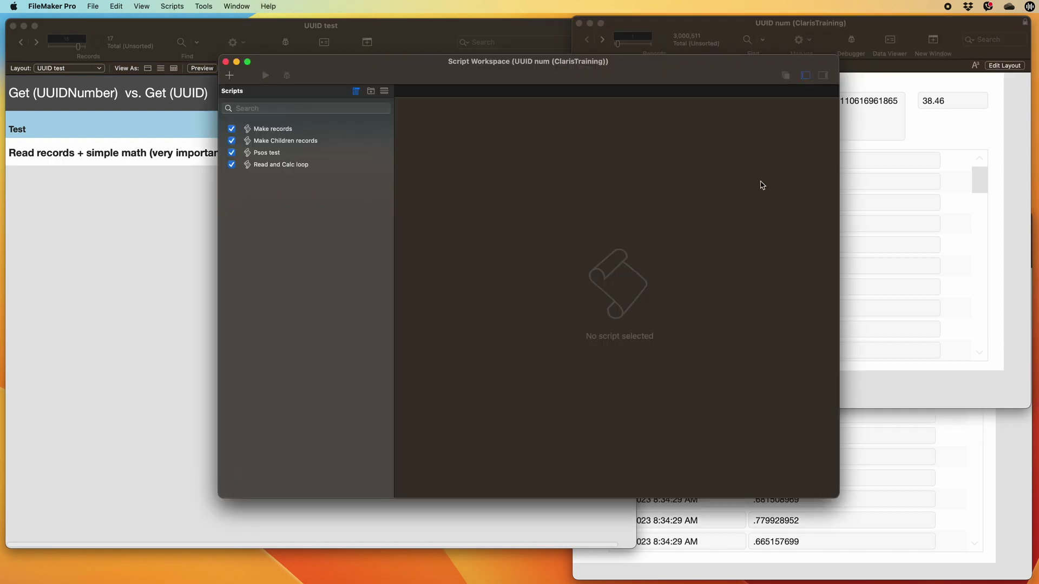
click(286, 165)
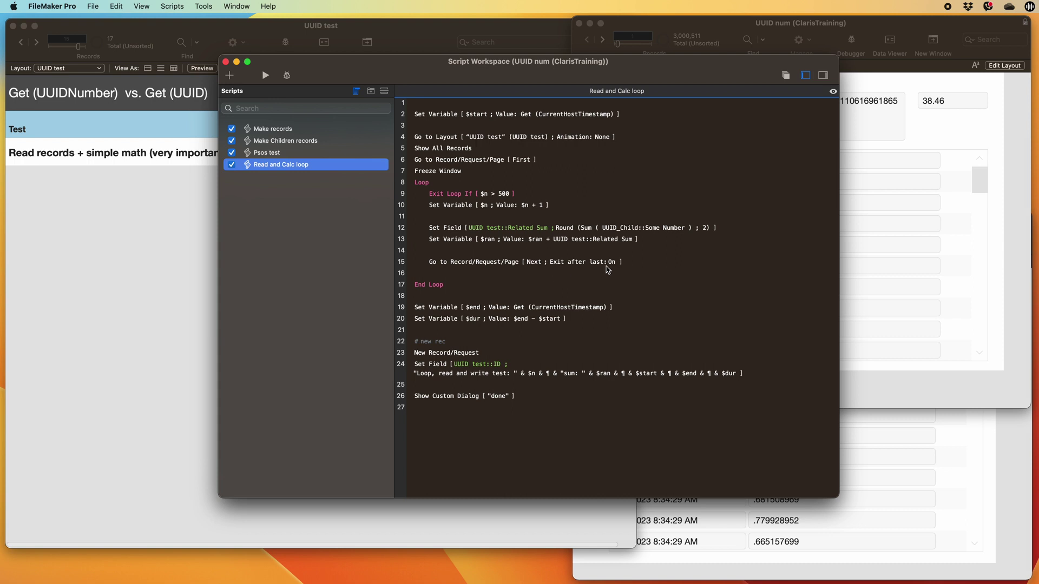
click(697, 244)
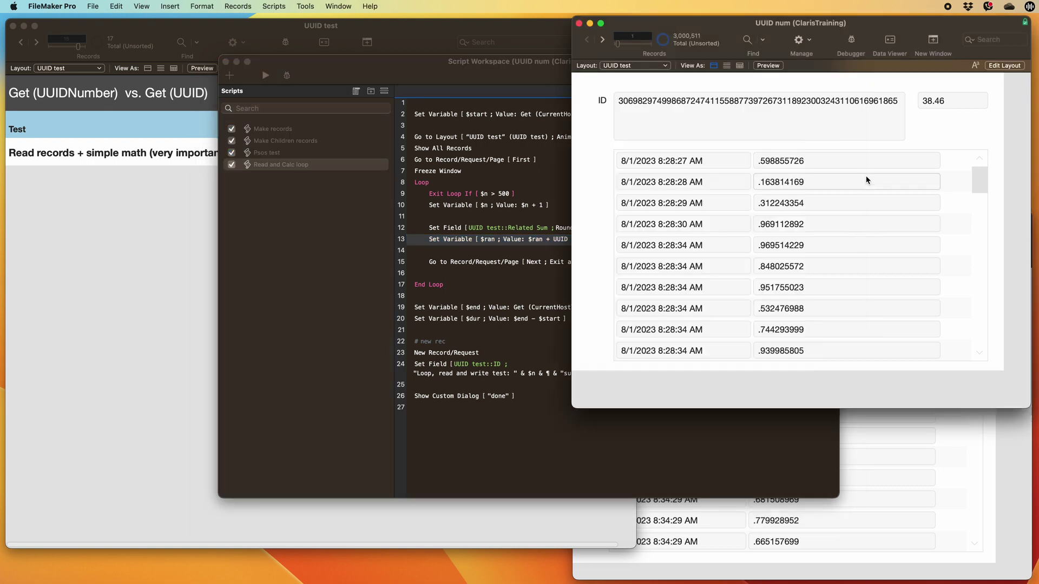
click(861, 236)
click(520, 285)
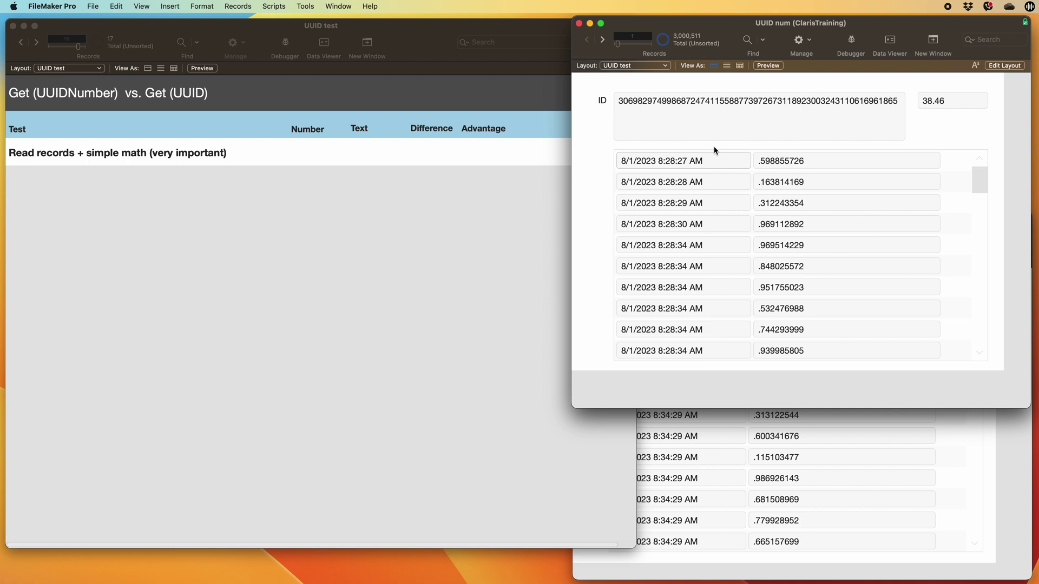
click(226, 62)
Advance past the Loop through 500 records result to record 17, the 3M-record parent create test
click(507, 221)
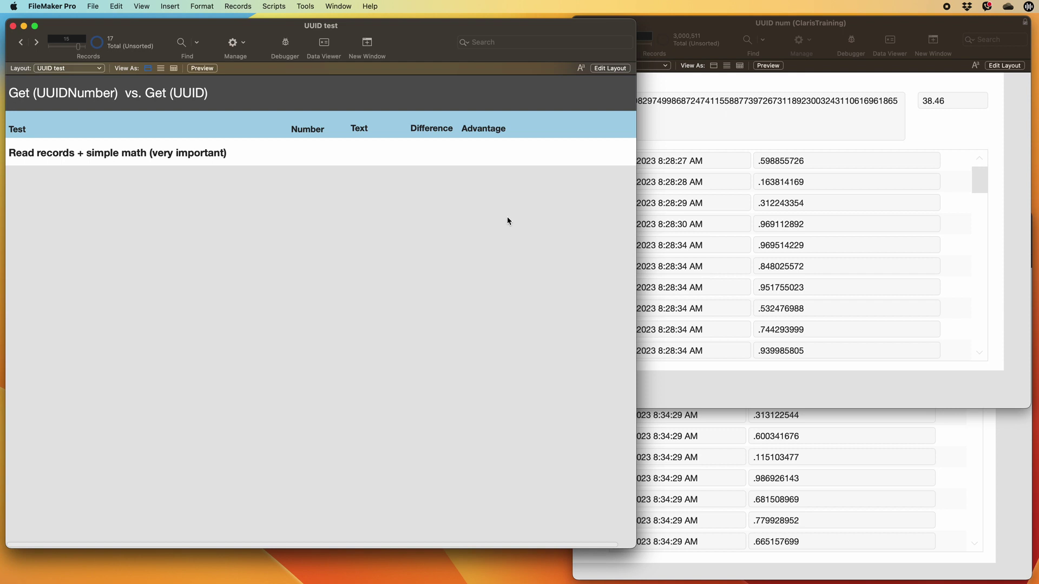
key(ctrl+Down)
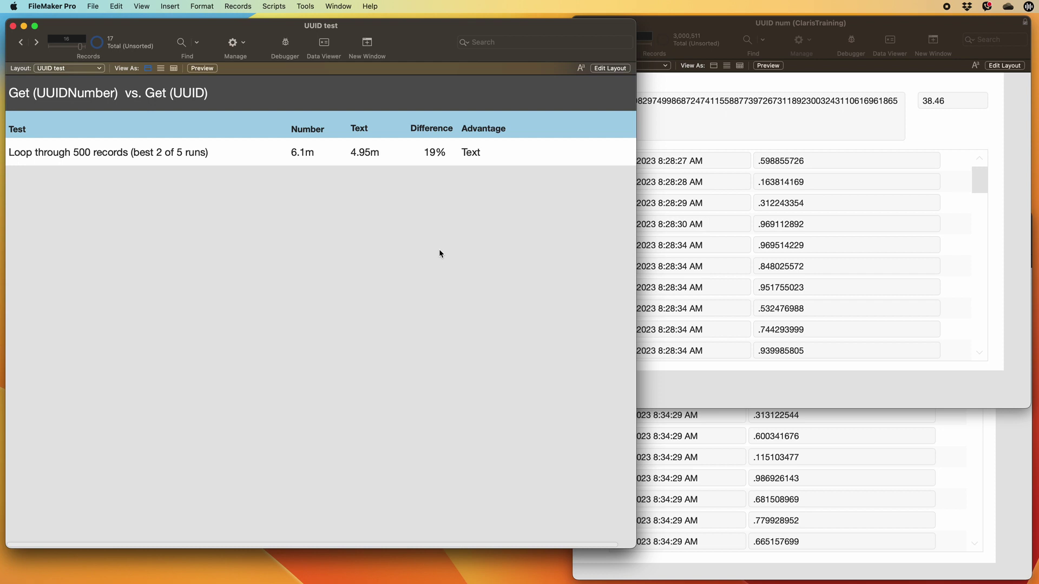
key(ctrl+Down)
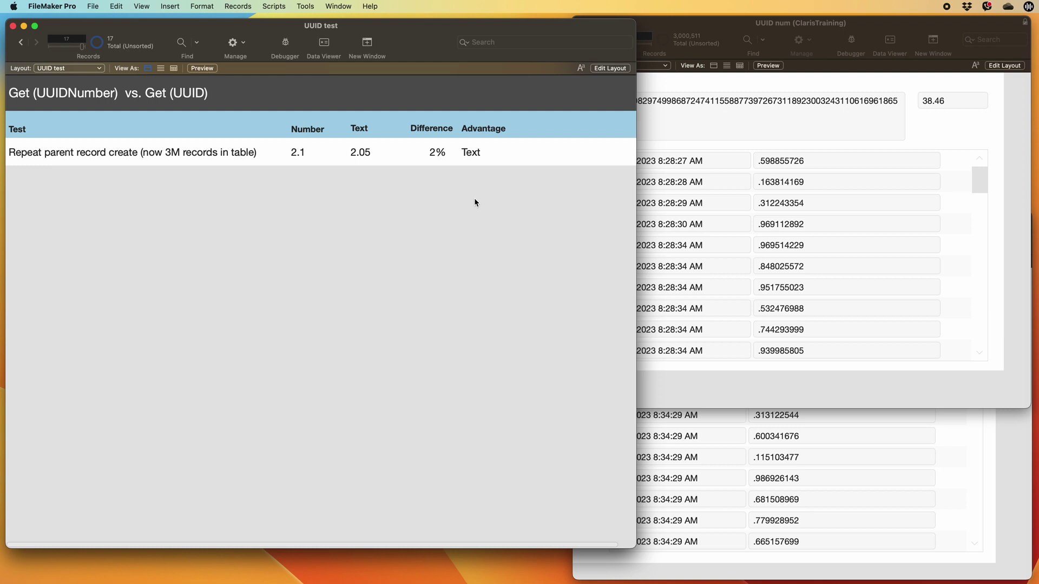
Switch the UUID results to list view, enlarge the window, and scroll to the 100k unindexed size test
click(161, 68)
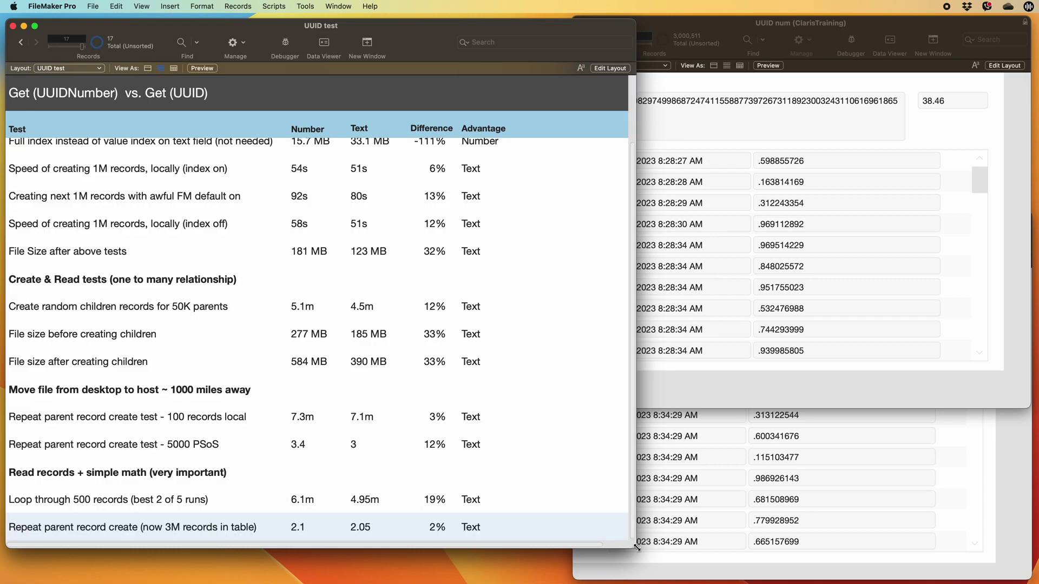
drag(636, 548, 640, 578)
scroll(550, 408, up, 2)
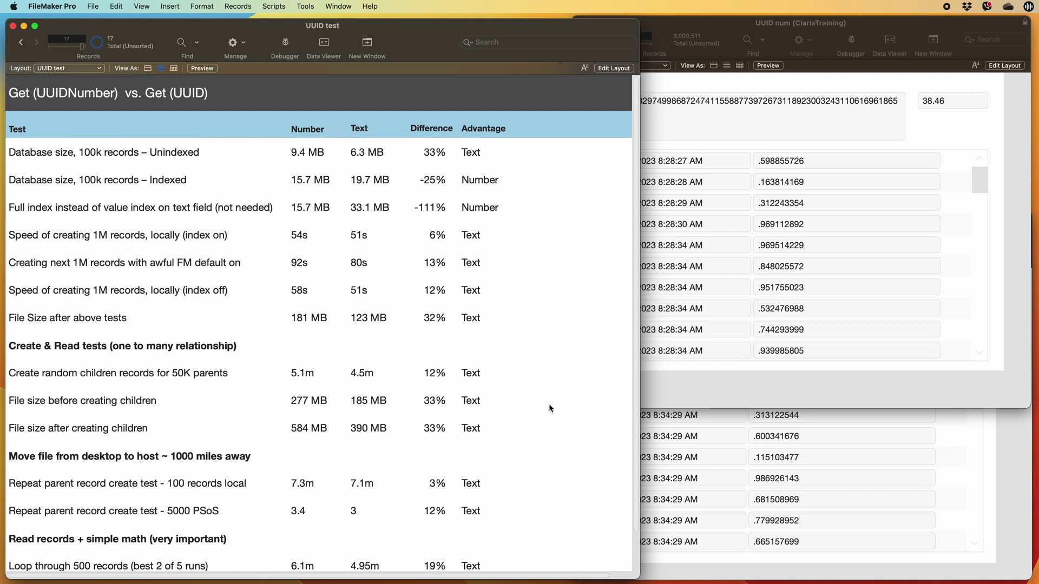